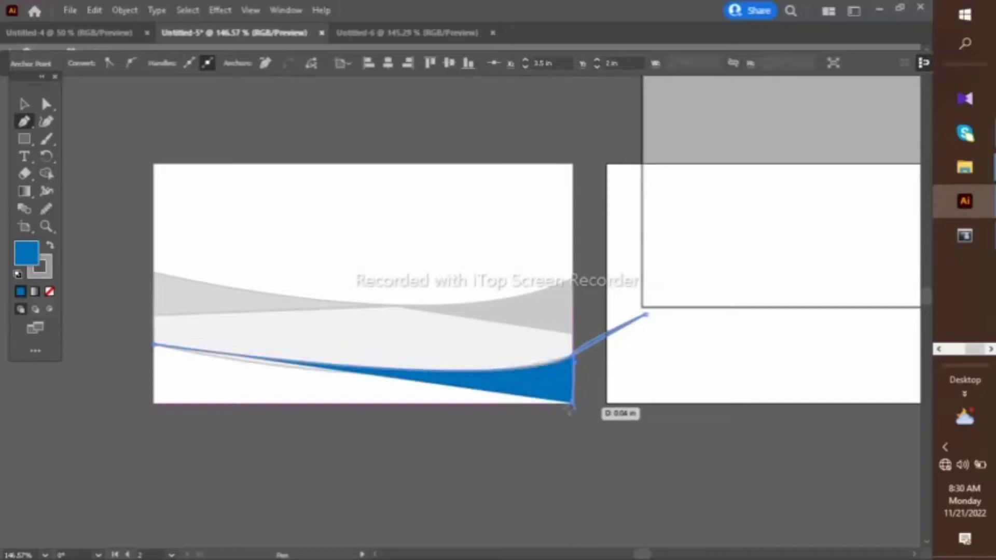
Close the blue wave along the card's bottom corners and resize it to fit the card
left_click(154, 404)
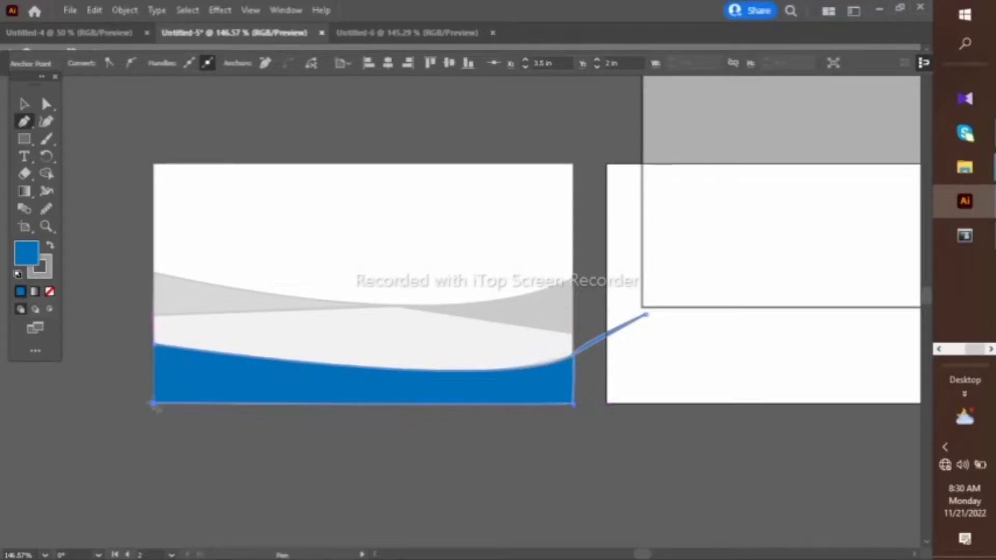
left_click(155, 345)
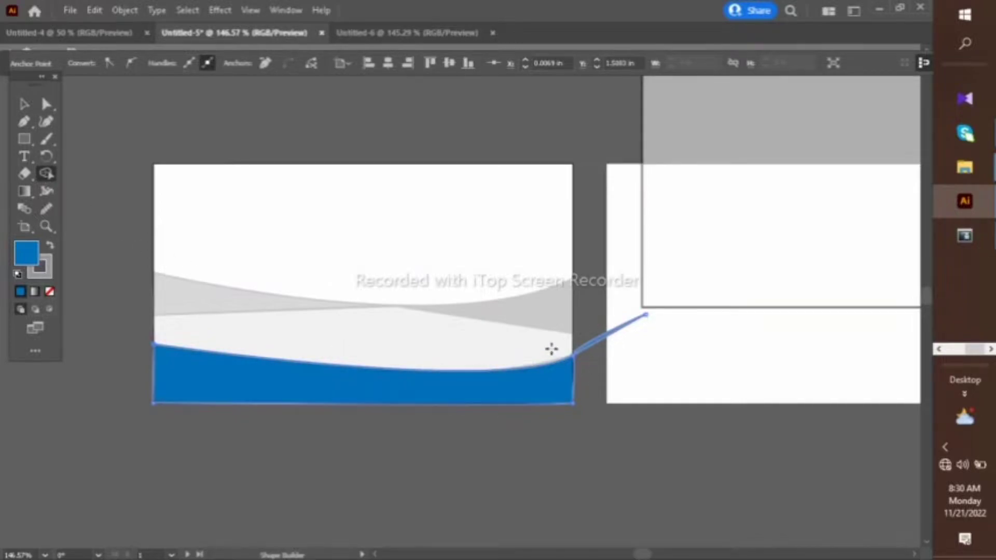
left_click(23, 104)
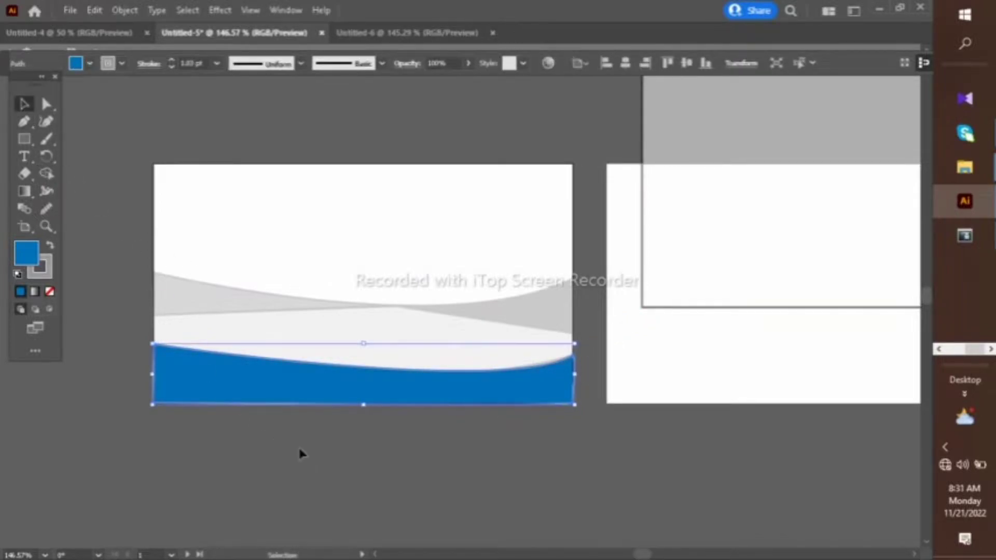
left_click(415, 430)
left_click_drag(547, 406, 589, 374)
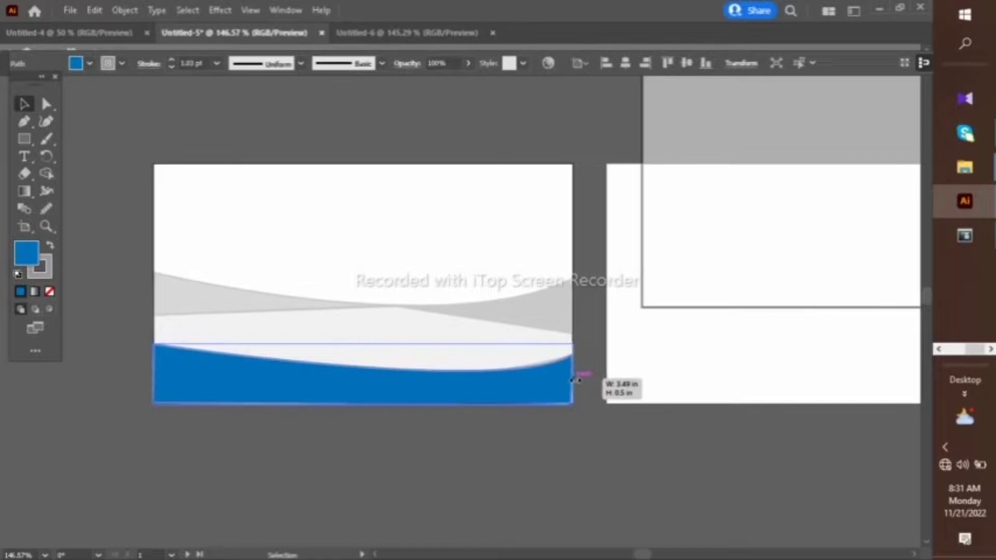
left_click(587, 438)
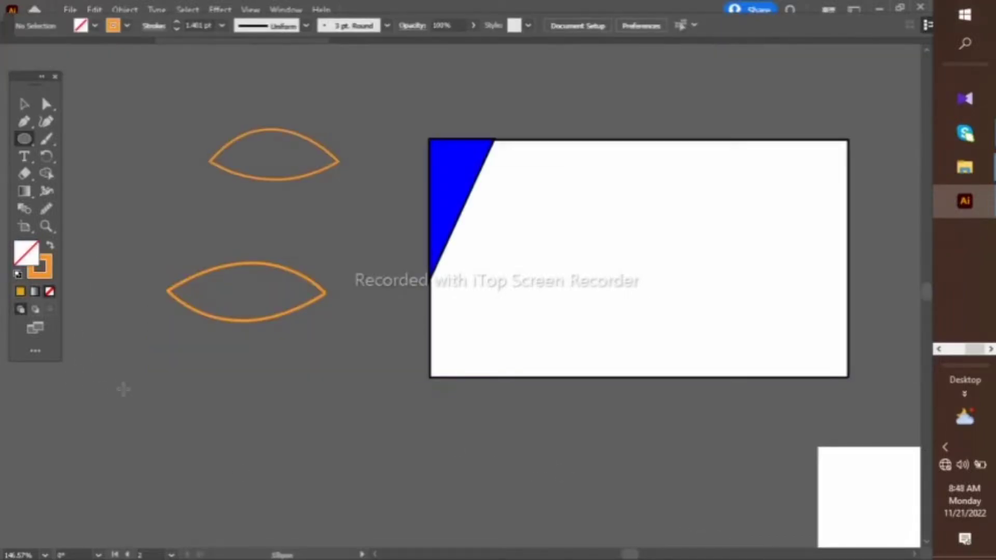
Draw a small circle at exact dimensions, then scale it and centre it inside the larger circle
left_click_drag(165, 366, 195, 402)
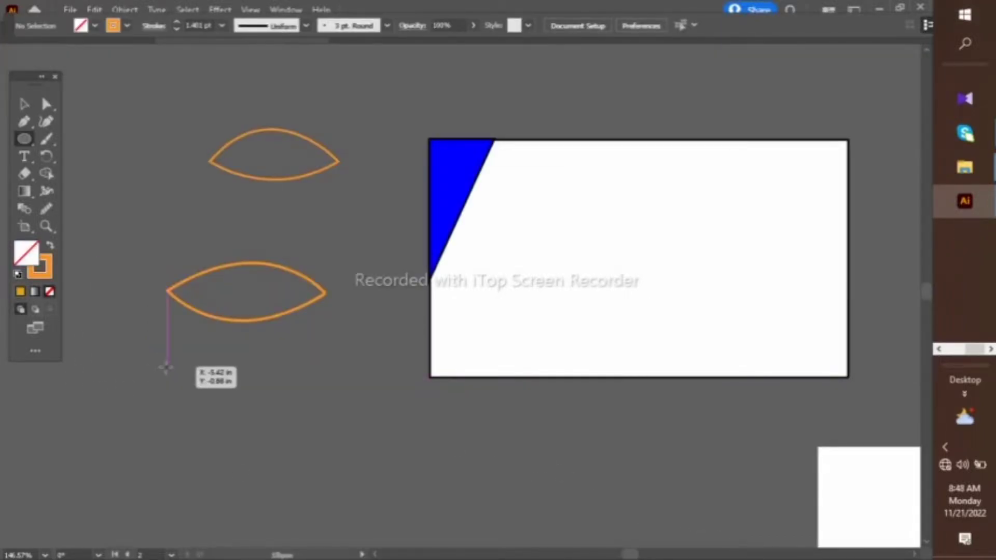
left_click(505, 424)
left_click(523, 318)
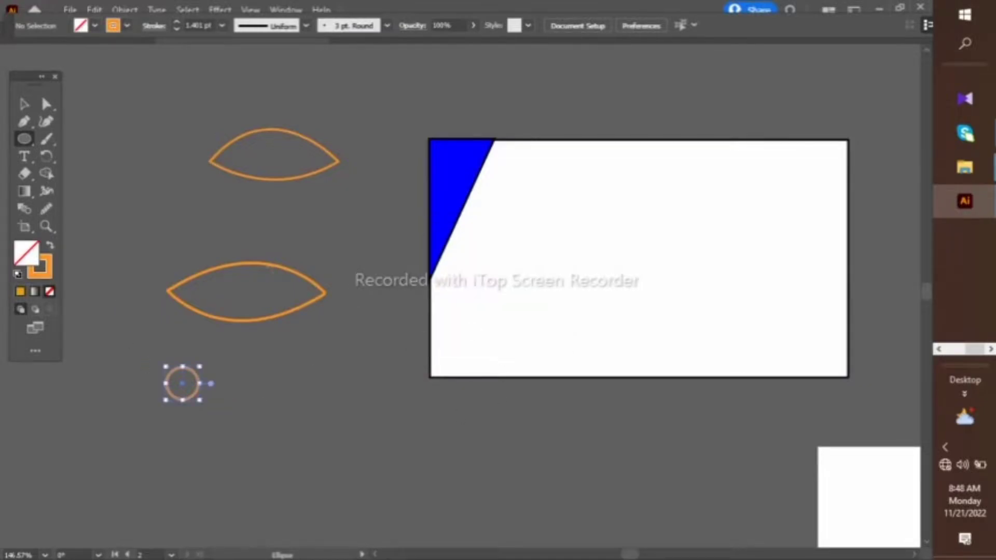
left_click(24, 103)
left_click(254, 441)
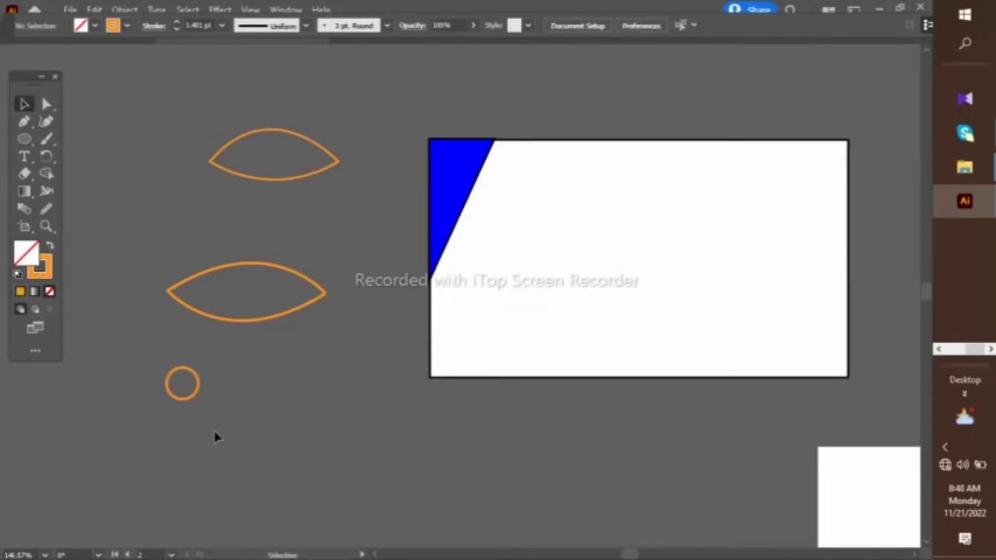
mouse_move(179, 401)
left_mouse_down()
mouse_move(242, 437)
mouse_move(255, 426)
mouse_move(197, 417)
mouse_move(262, 391)
mouse_move(250, 283)
left_mouse_up()
left_click(275, 418)
left_click(274, 436)
Group the two pupil circles and nudge the group into the eye's centre
right_click(260, 391)
left_click(329, 169)
left_click(329, 425)
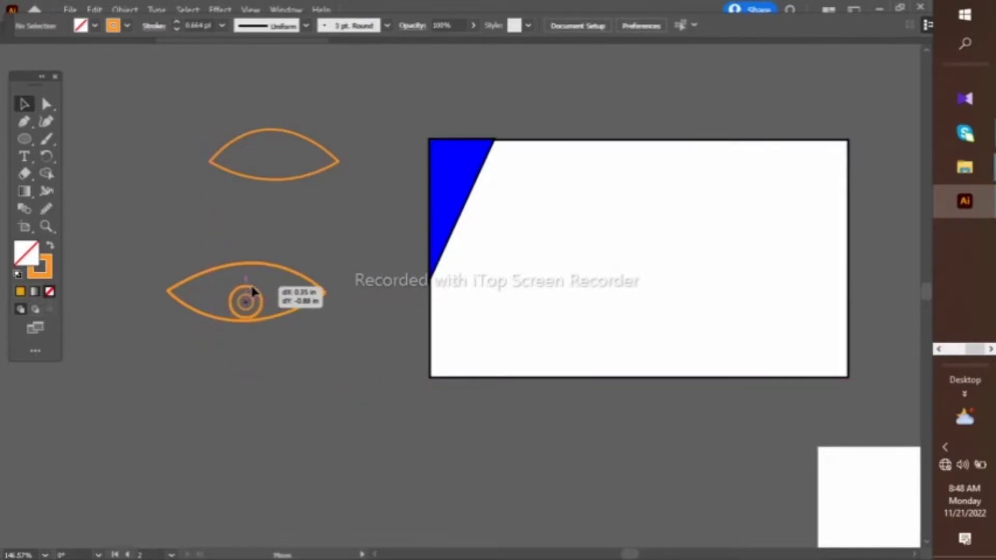
left_click(292, 410)
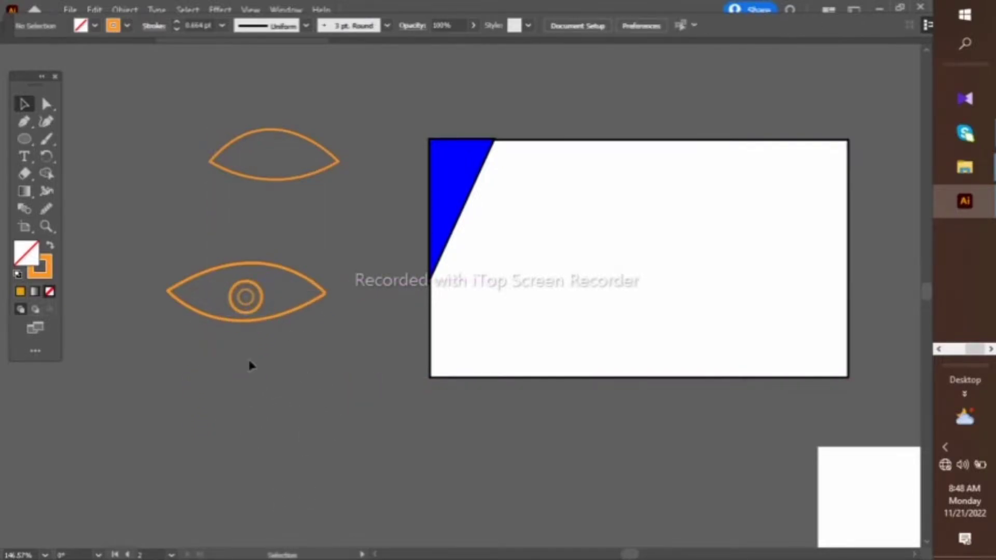
left_click_drag(269, 353, 285, 358)
left_click(277, 298)
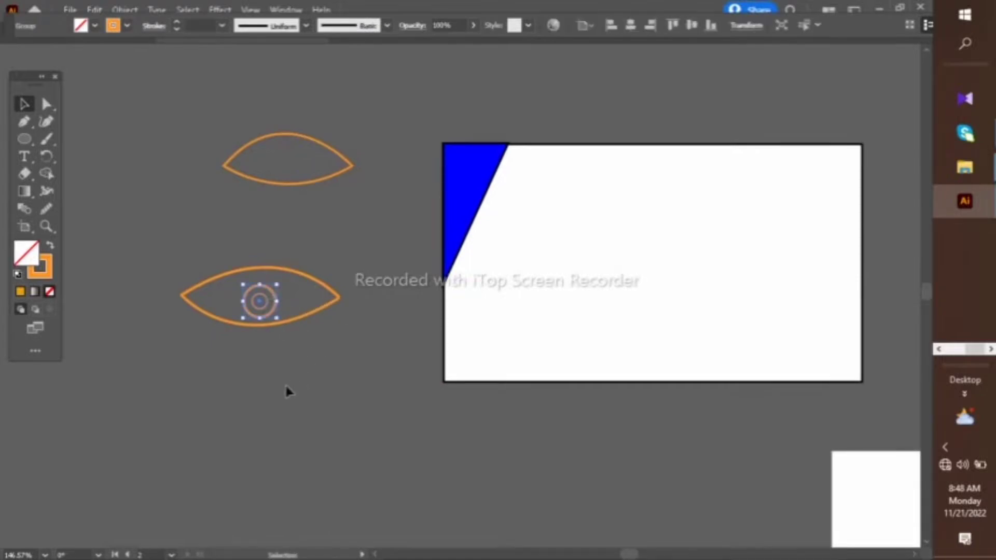
left_click(286, 387)
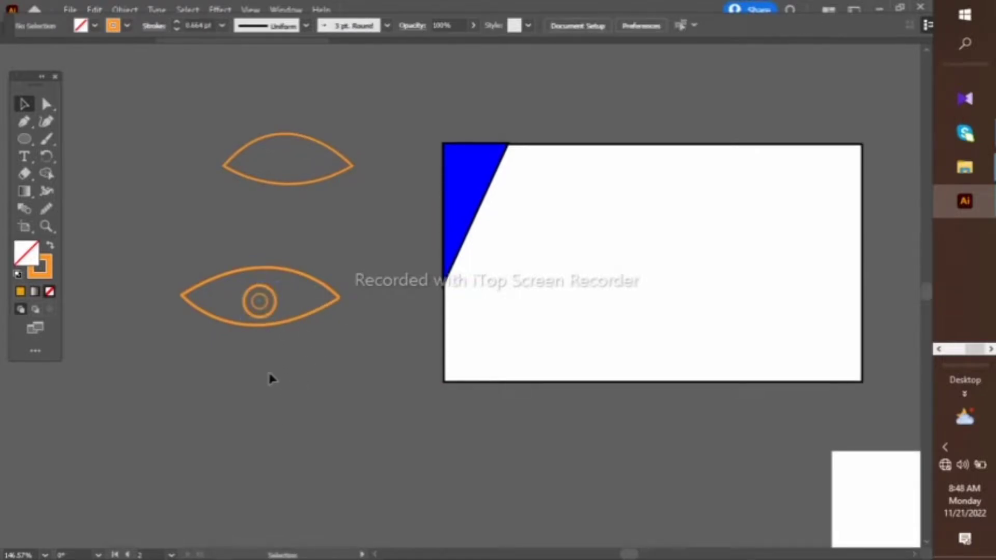
left_click(273, 300)
left_click_drag(274, 324, 271, 323)
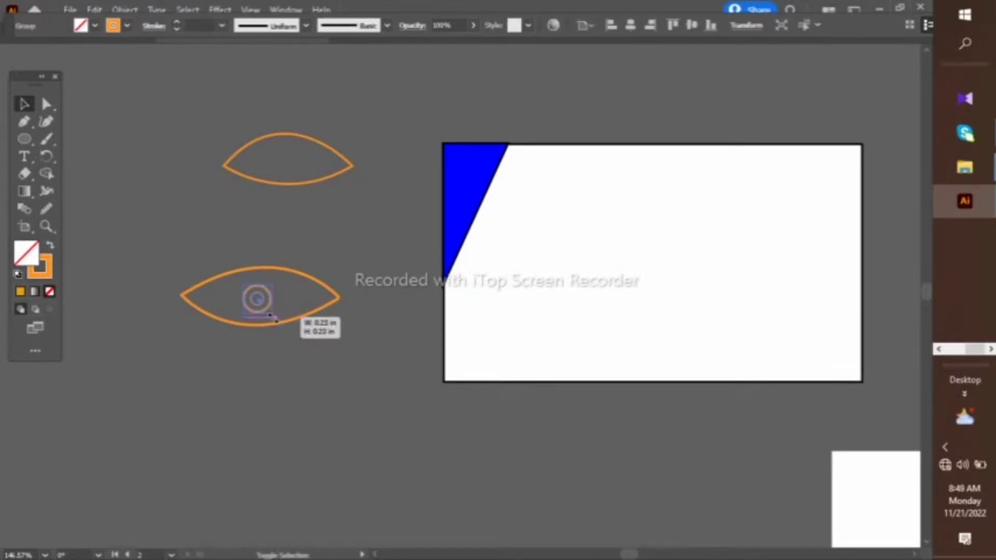
left_click(270, 359)
left_click(269, 317)
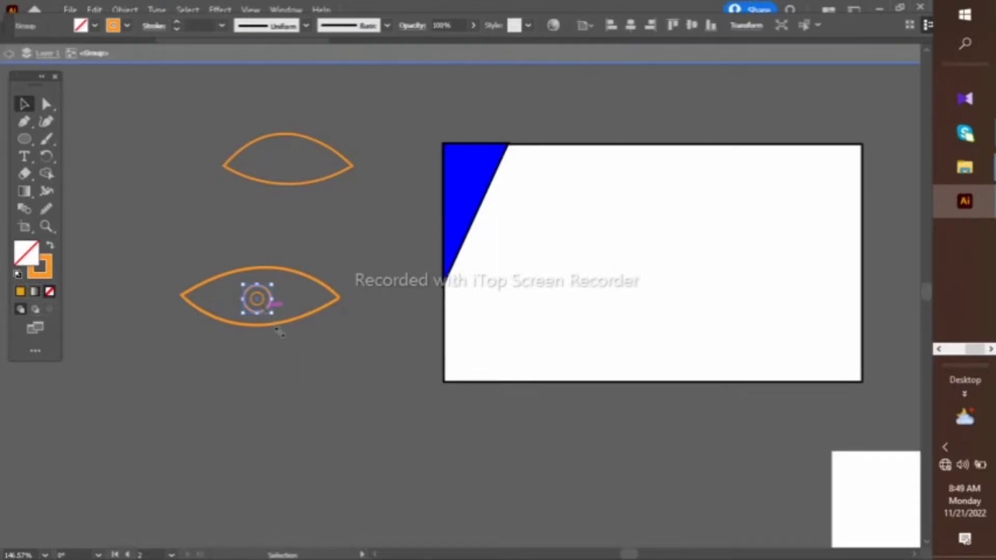
left_click(282, 393)
left_click_drag(259, 311, 258, 298)
Ungroup the pupil circles and centre the inner circle precisely
right_click(216, 358)
left_click(283, 220)
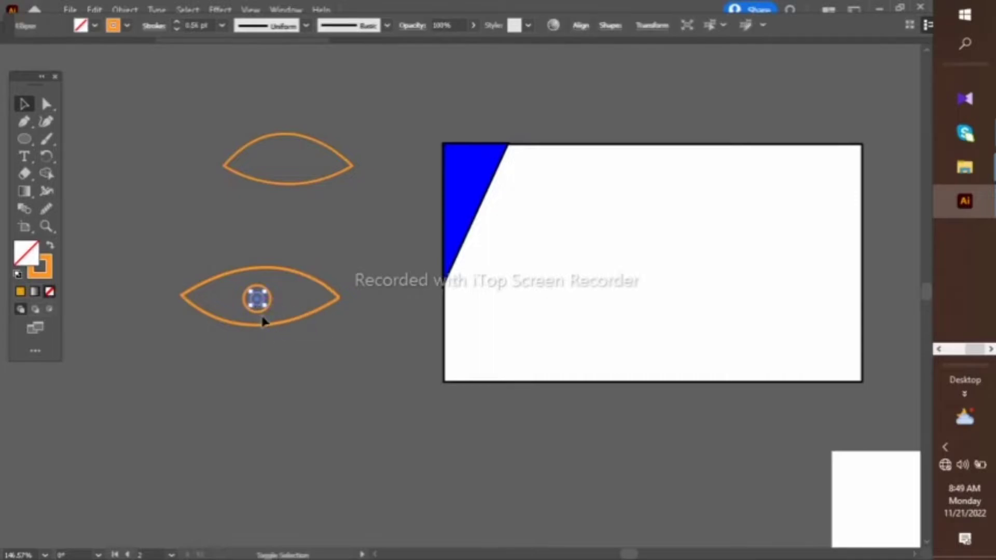
left_click(257, 308)
left_click_drag(256, 310, 257, 307)
left_click(295, 415)
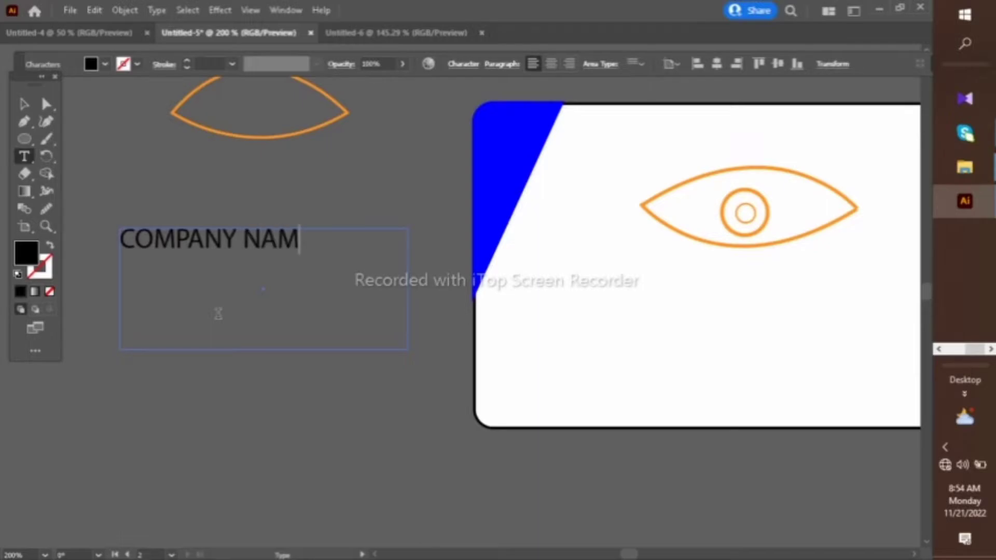
Finish editing the COMPANY NAME text frame
left_click(24, 103)
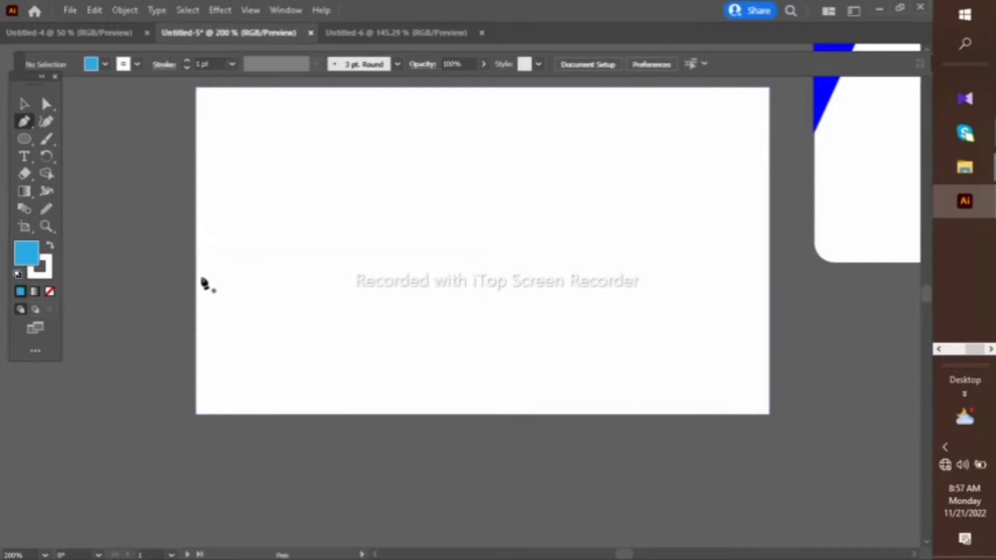
Draw the first slanted blue block from the card's left edge along its bottom
left_click(197, 281)
left_click(315, 250)
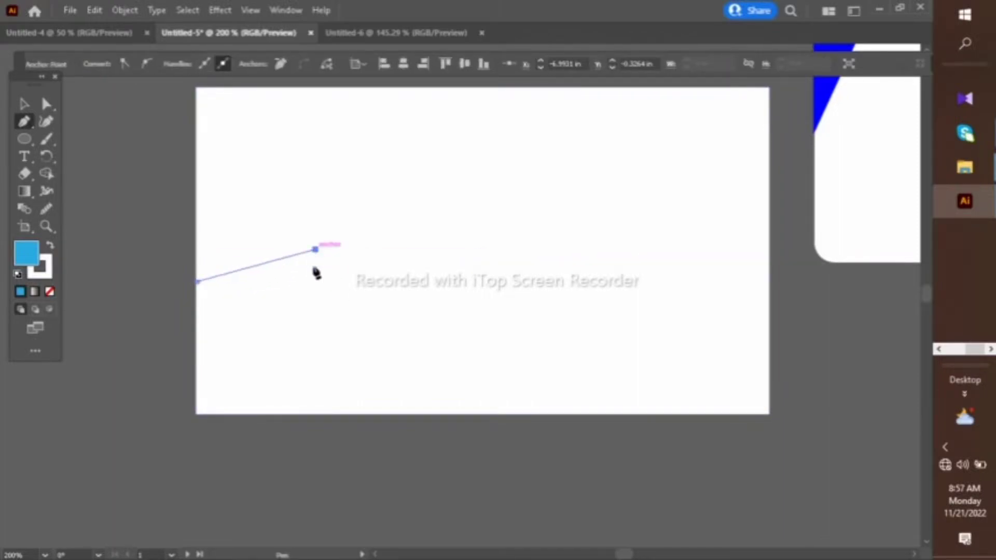
left_click(319, 413)
left_click(197, 414)
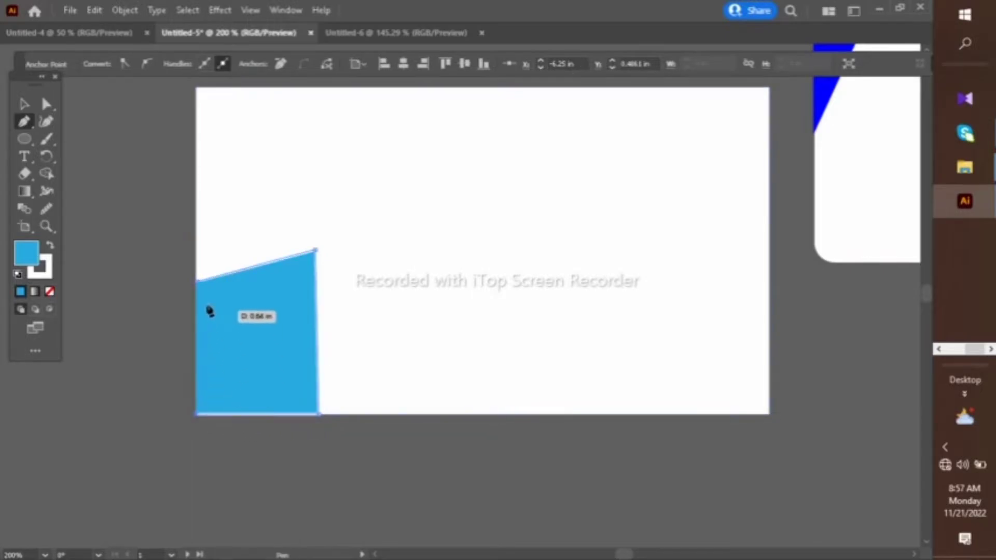
left_click(197, 282)
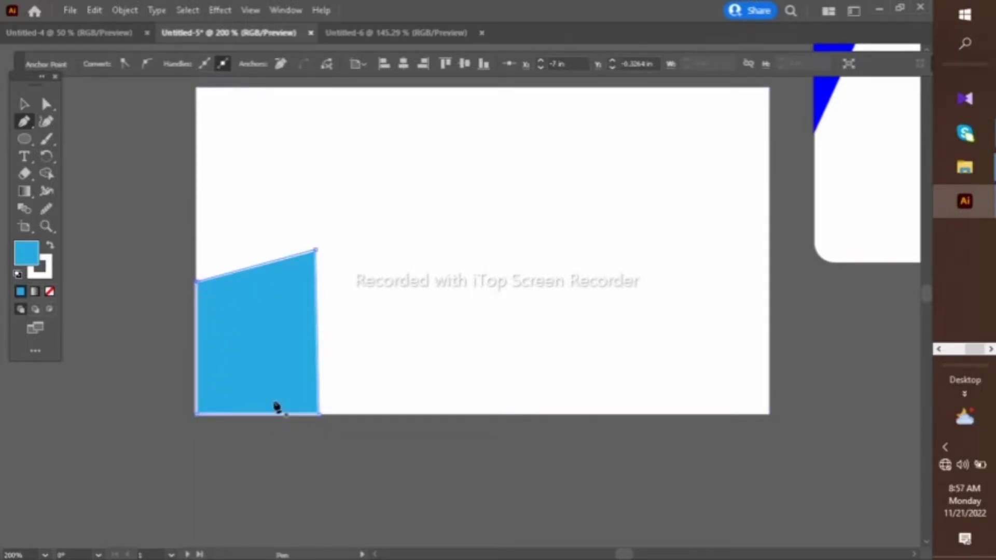
left_click(24, 104)
left_click(327, 511)
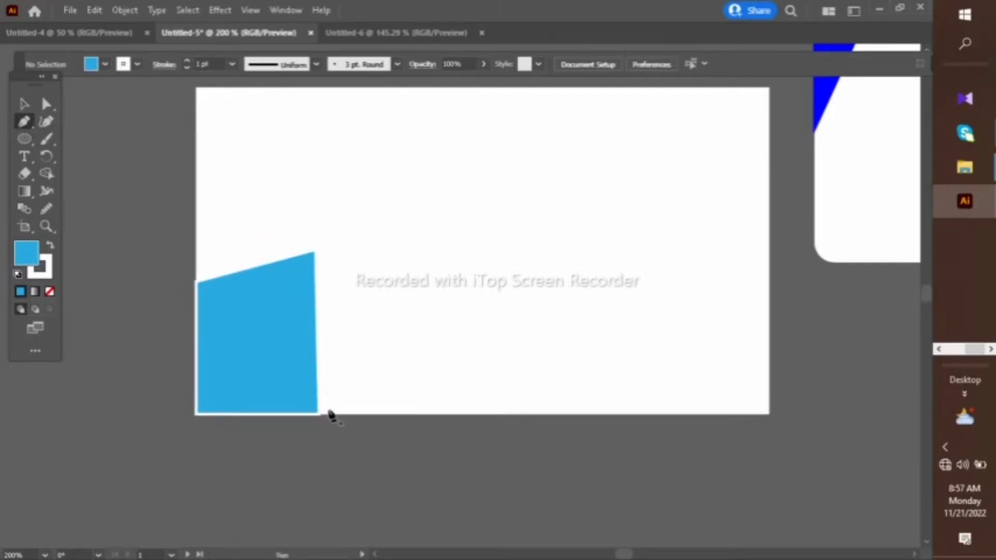
Draw a second, taller slanted blue block beside the first
left_click(316, 283)
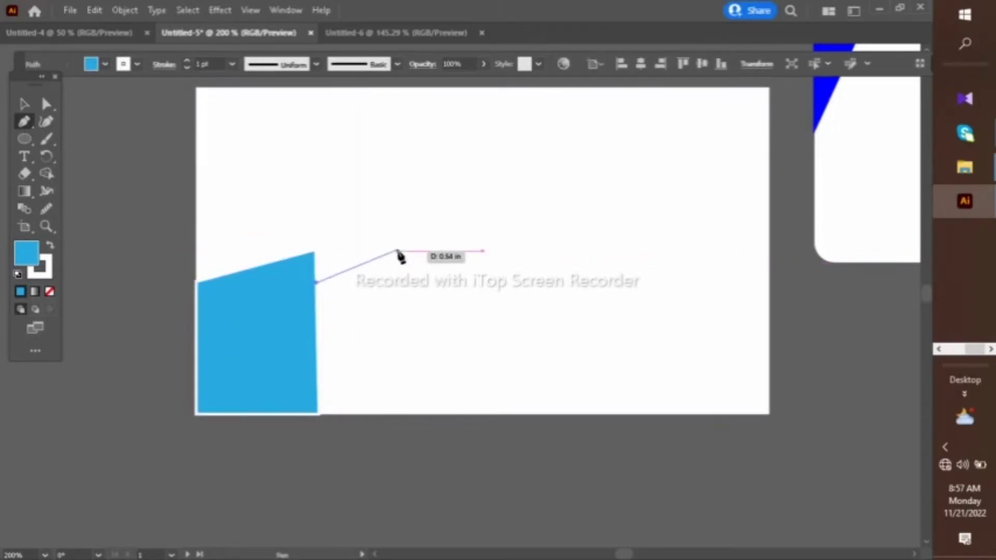
left_click(441, 239)
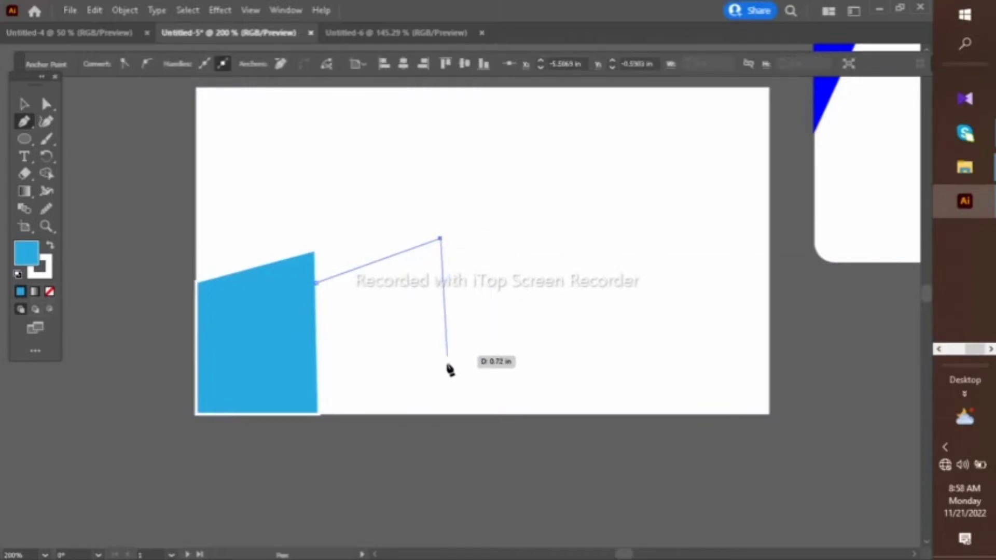
left_click(441, 414)
left_click(318, 415)
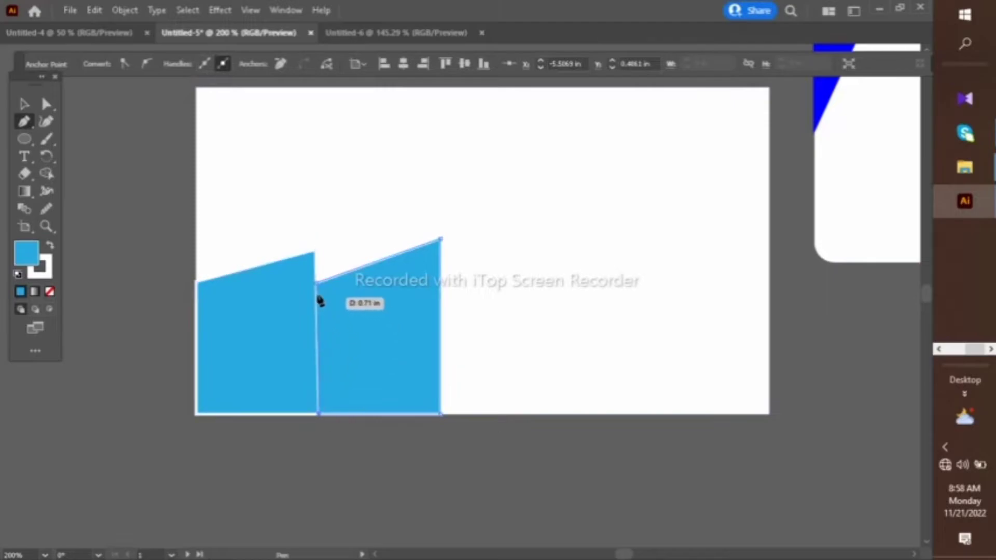
left_click(24, 104)
left_click(195, 424)
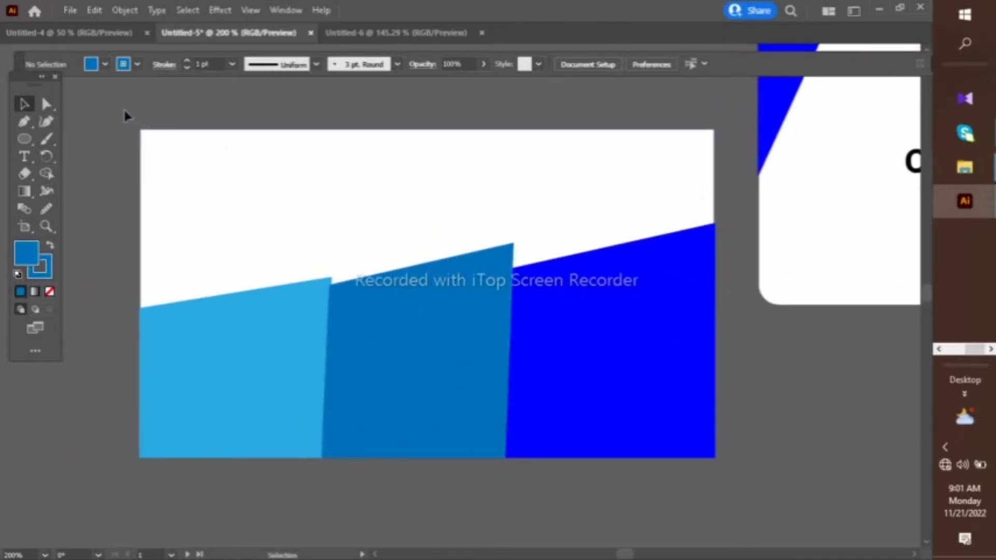
Group the three blue blocks together
left_click_drag(123, 111, 540, 351)
right_click(572, 283)
left_click(607, 347)
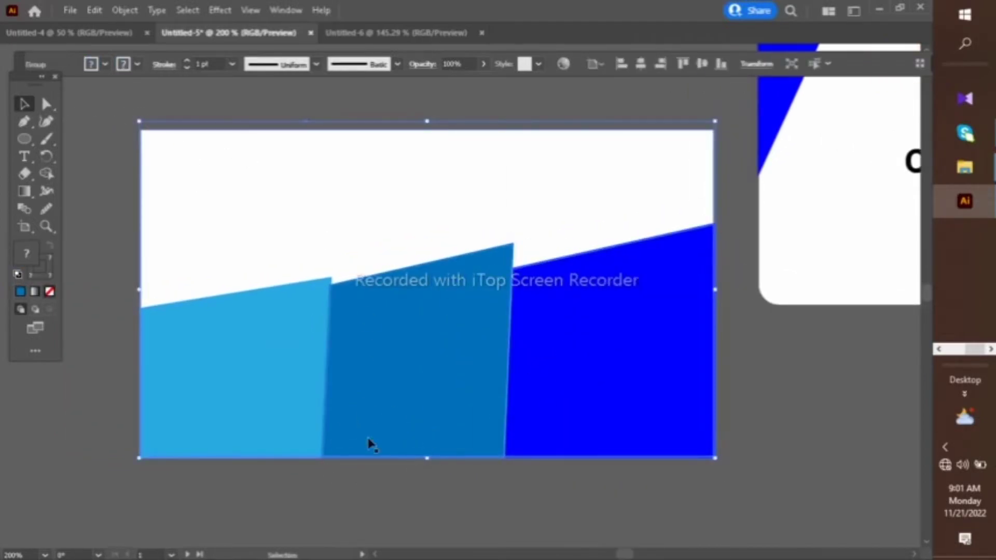
left_click(124, 122)
Try rounding the block corners with Direct Selection, then undo it to keep them square
left_click(342, 231)
key("a")
key("Return")
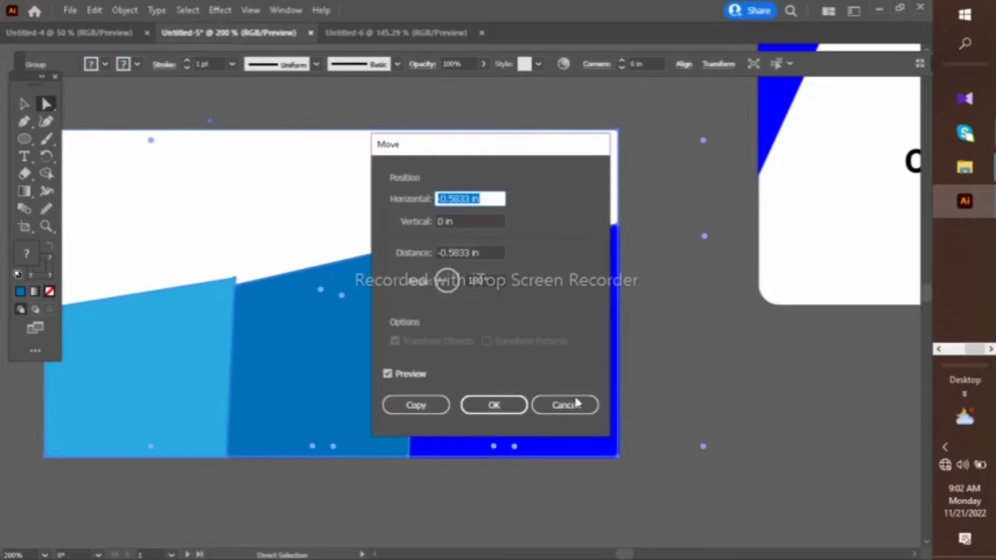
left_click(574, 404)
left_click_drag(155, 151, 168, 151)
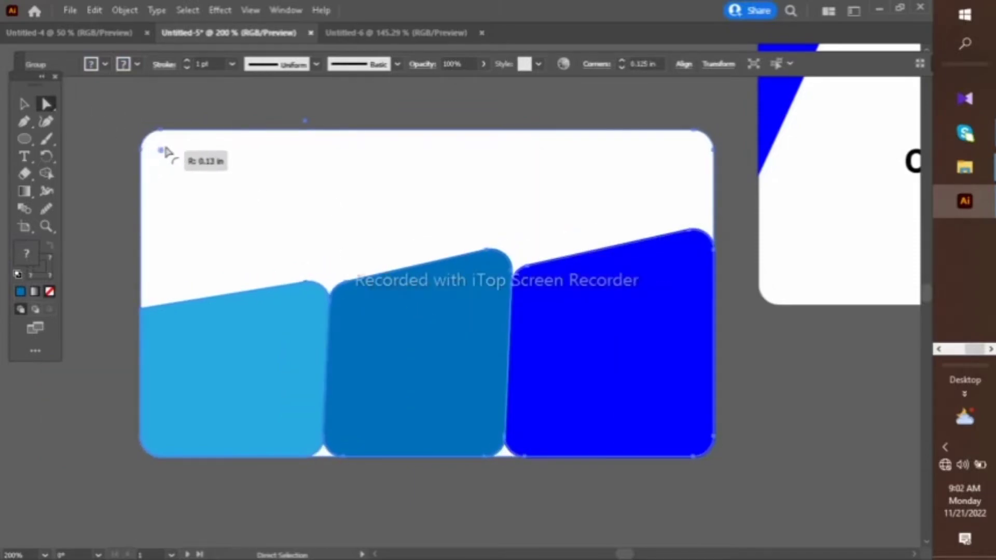
left_click(110, 276)
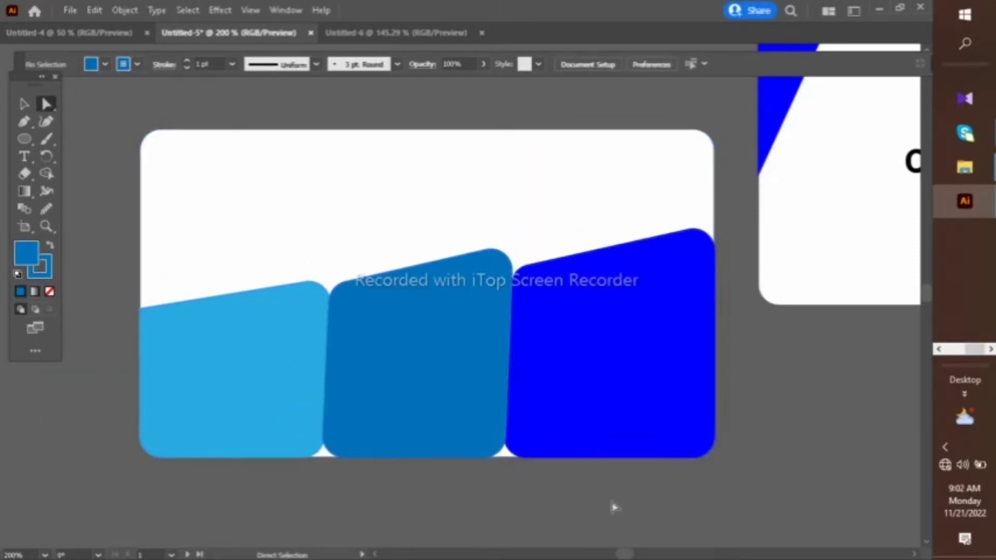
key("ctrl+z")
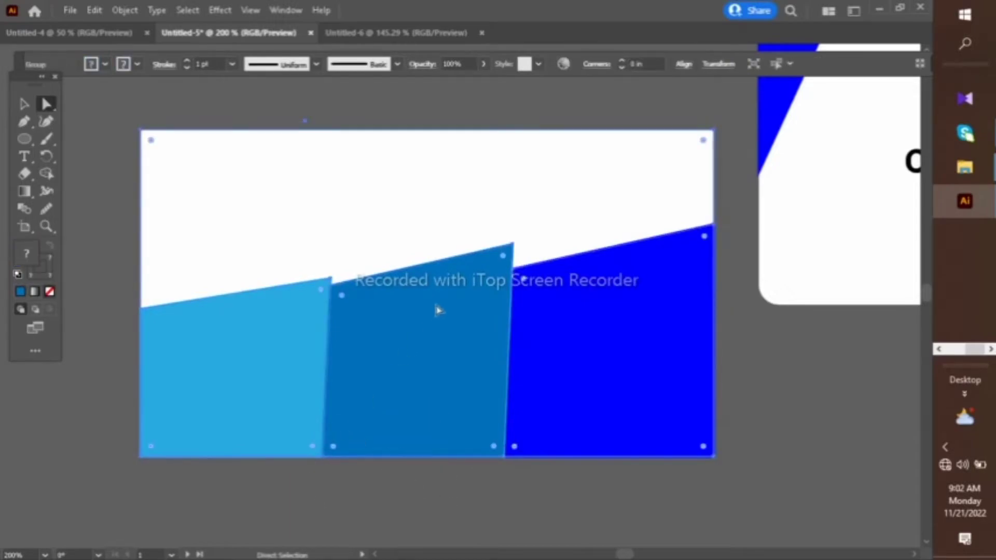
Round the white card background's corners to 0.1563 in
right_click(437, 310)
left_click(389, 493)
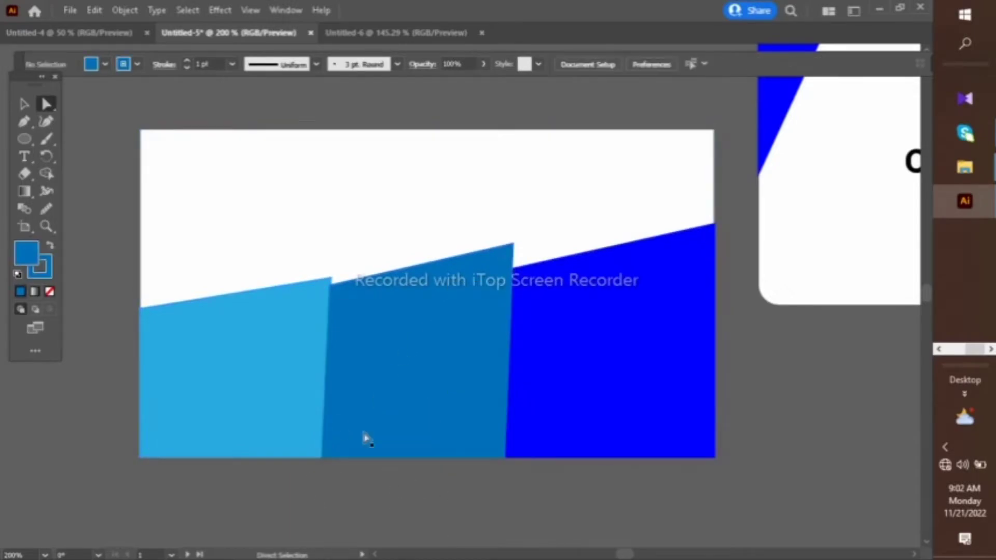
left_click(179, 161)
left_click_drag(177, 158, 168, 155)
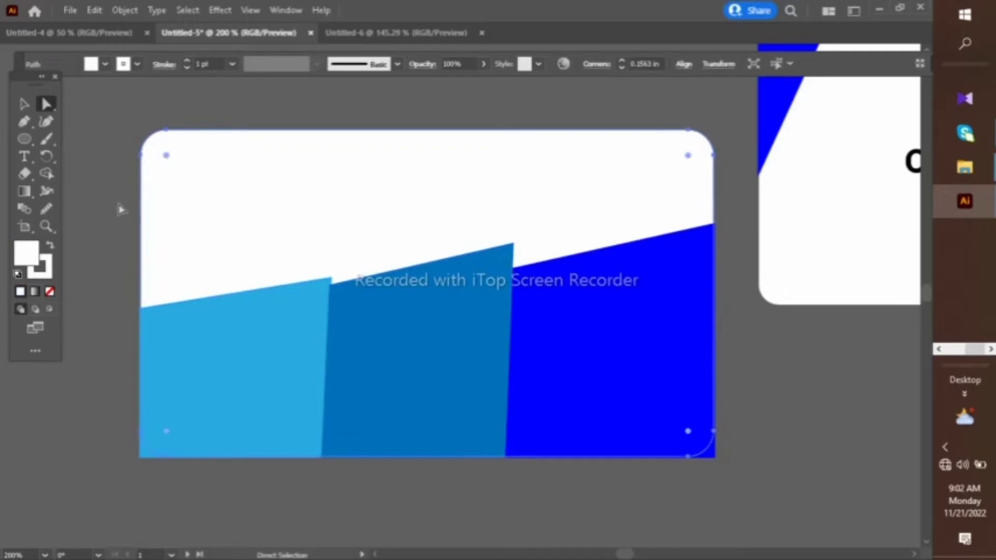
With Shape Builder, remove the block corners sticking out past the rounded card edge
scroll(315, 264, "left", 2)
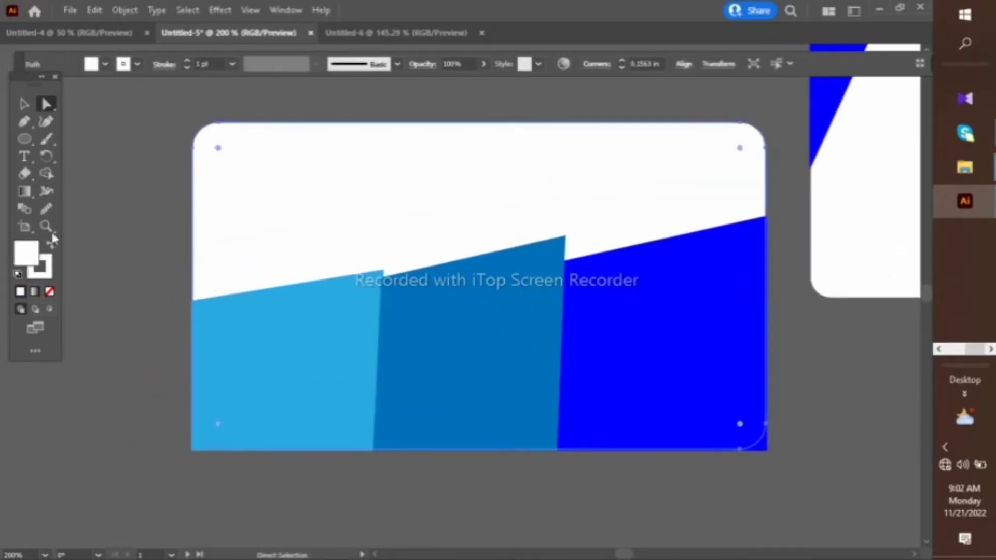
key("shift+m")
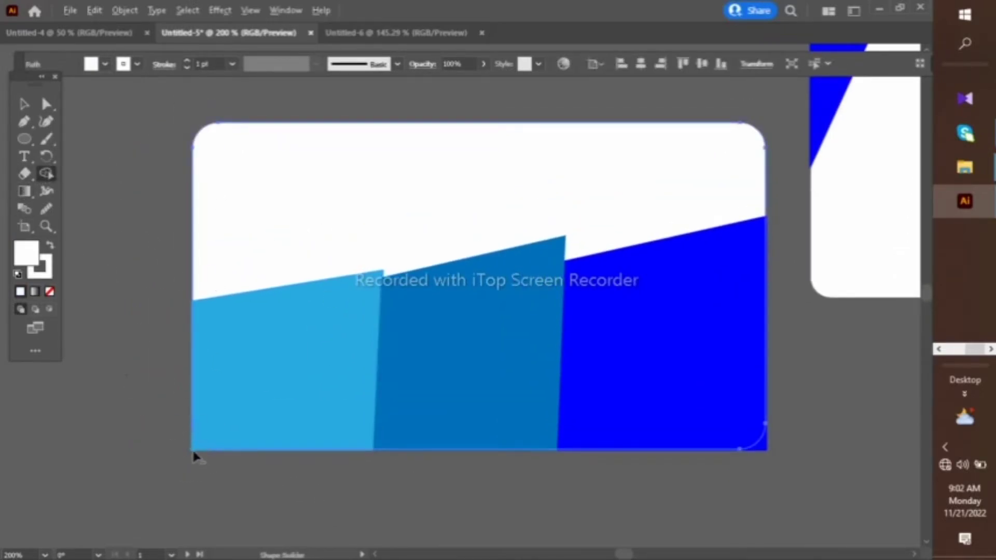
left_click(29, 101)
key("ctrl+a")
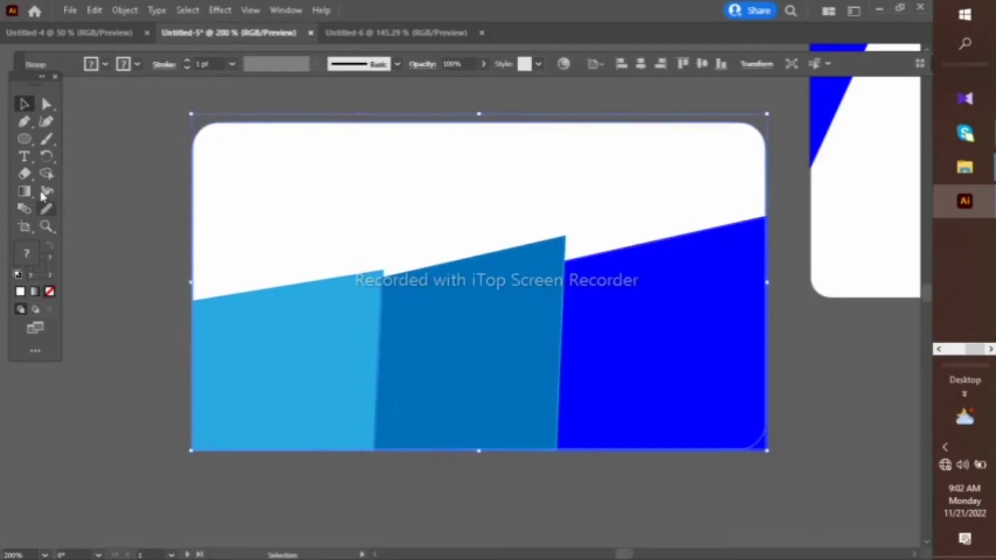
left_click(46, 174)
scroll(571, 441, "right", 5)
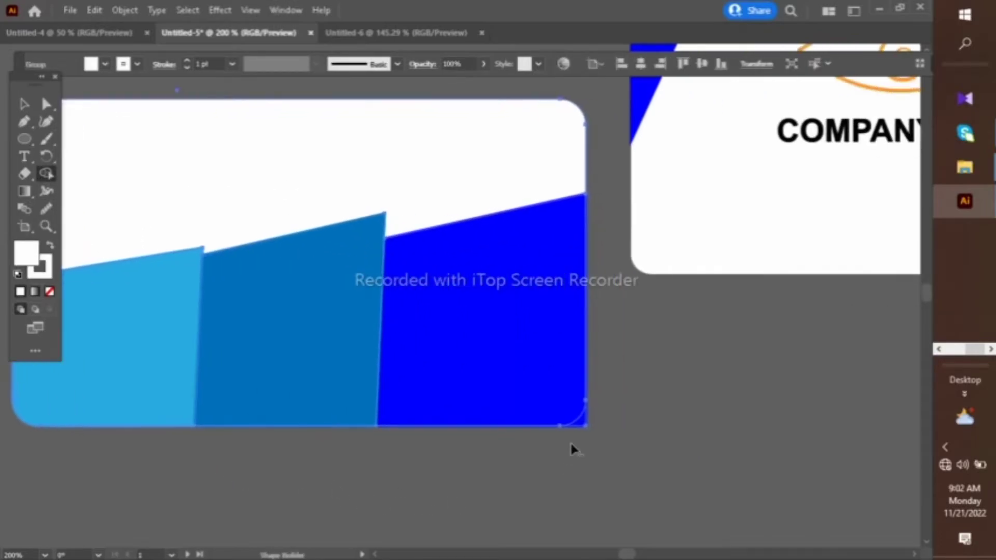
left_click_drag(345, 350, 501, 402)
left_click(25, 103)
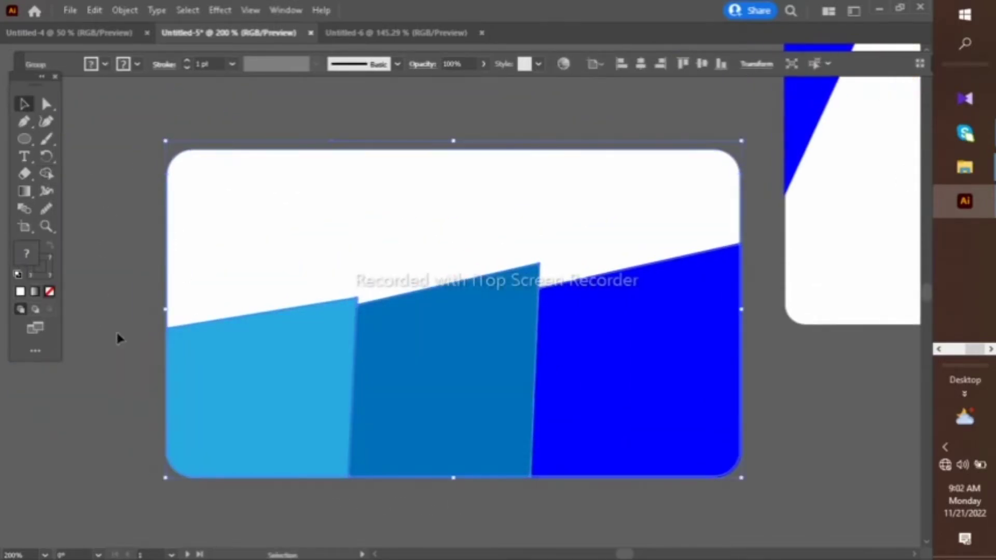
left_click(117, 335)
left_click_drag(475, 482, 498, 428)
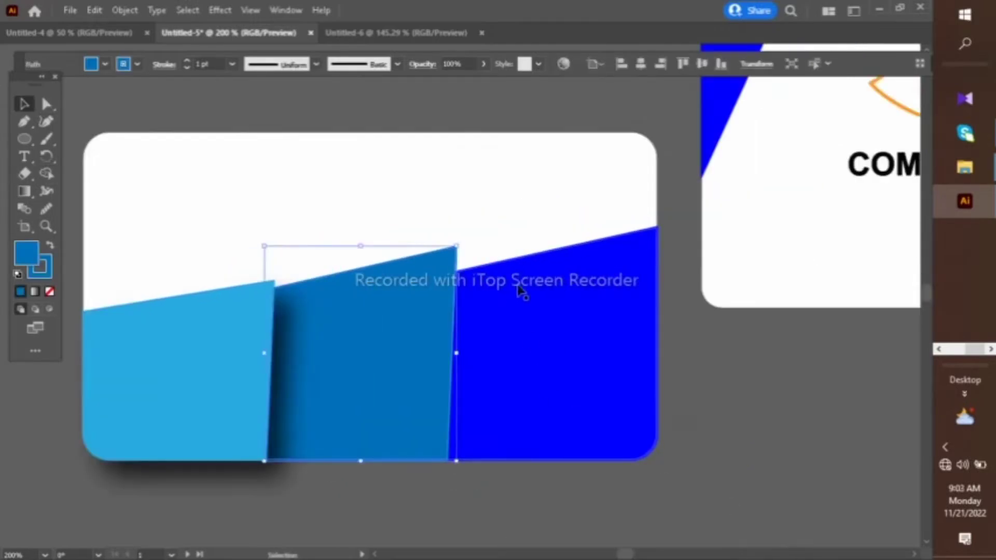
Bring the middle blue block to the front of the stack
right_click(520, 291)
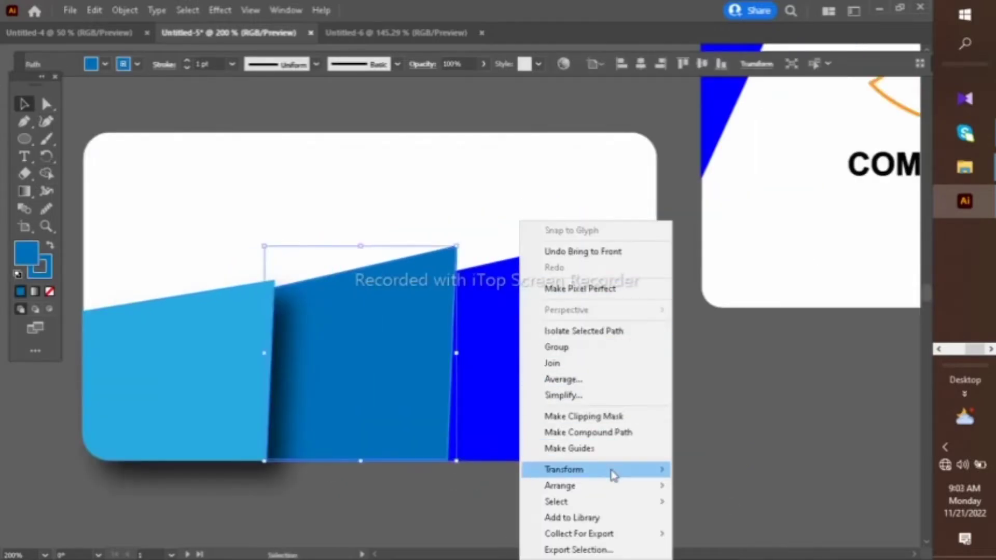
left_click(716, 416)
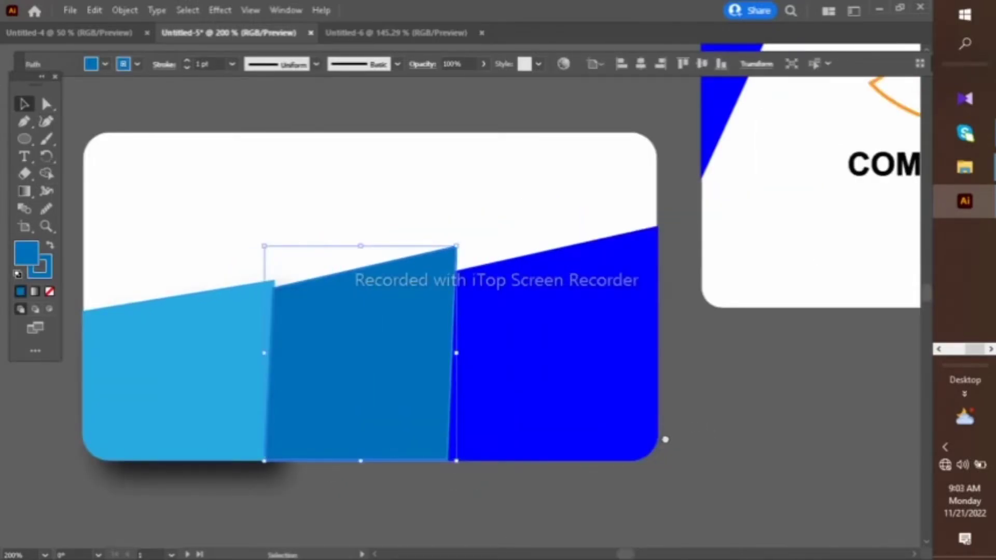
left_click(543, 460)
left_click_drag(578, 434, 671, 425)
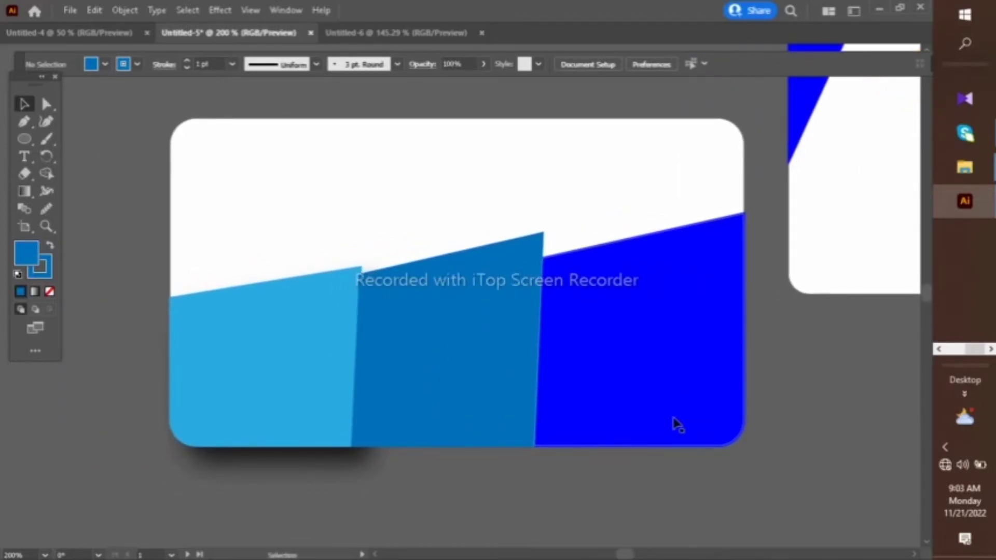
left_click(490, 366)
right_click(564, 275)
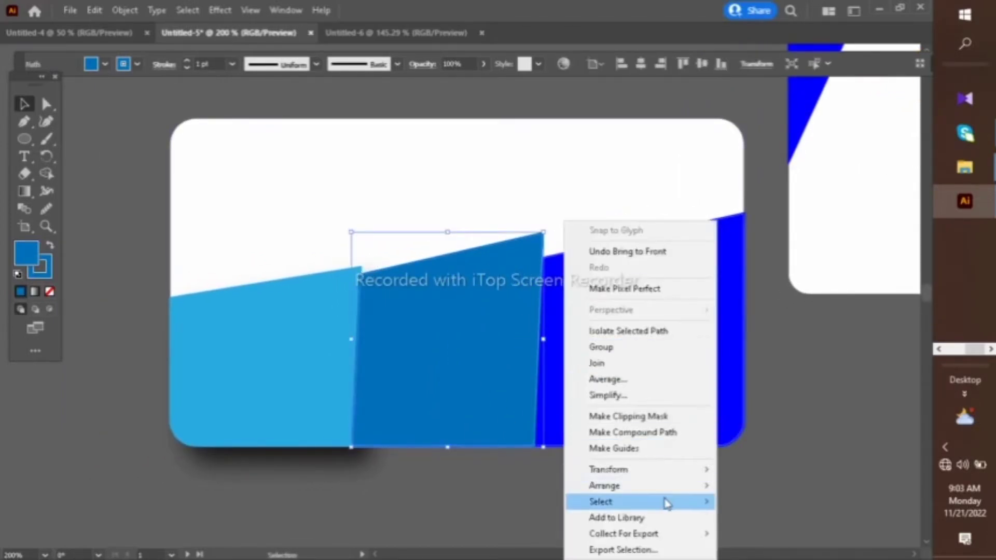
left_click(756, 433)
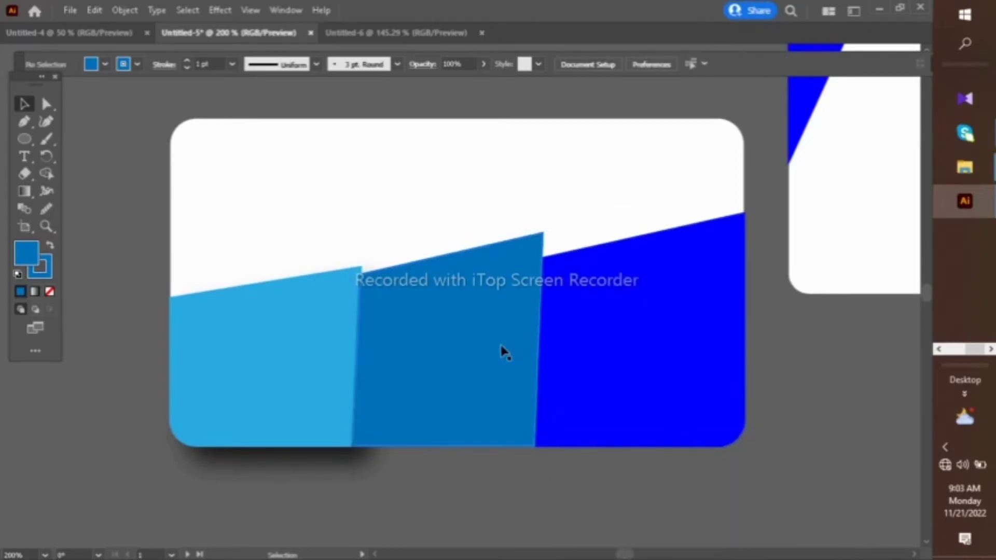
Add a drop shadow to the middle blue block
left_click(453, 269)
left_click(208, 11)
mouse_move(239, 176)
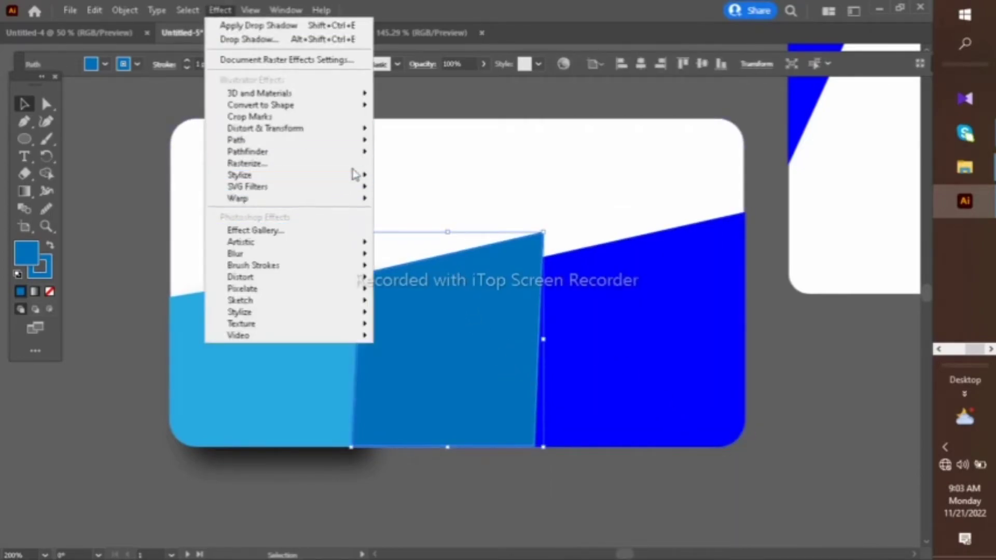
left_click(423, 177)
left_click(752, 309)
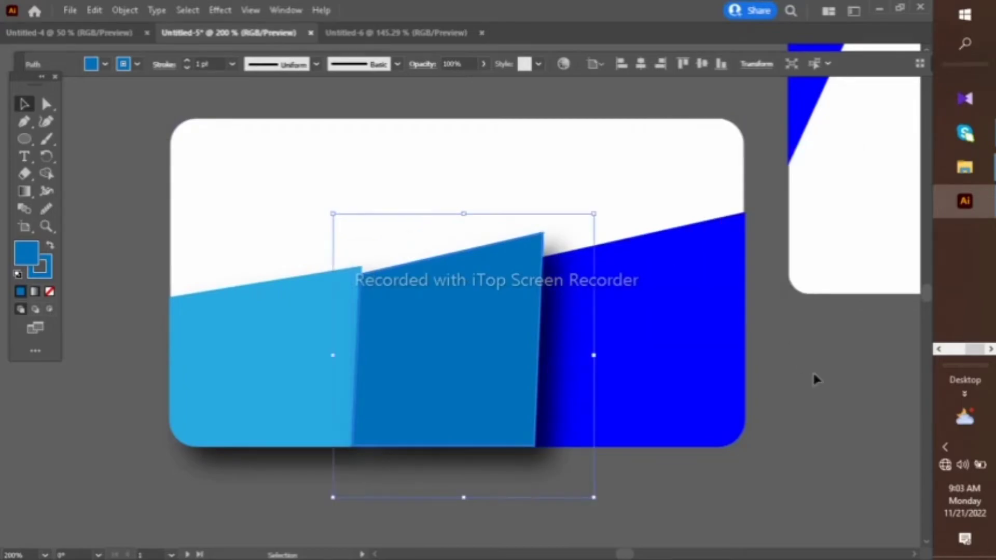
left_click(739, 456)
Add a drop shadow to the light-blue block as well
scroll(400, 379, "left", 2)
left_click(396, 370)
left_click(220, 11)
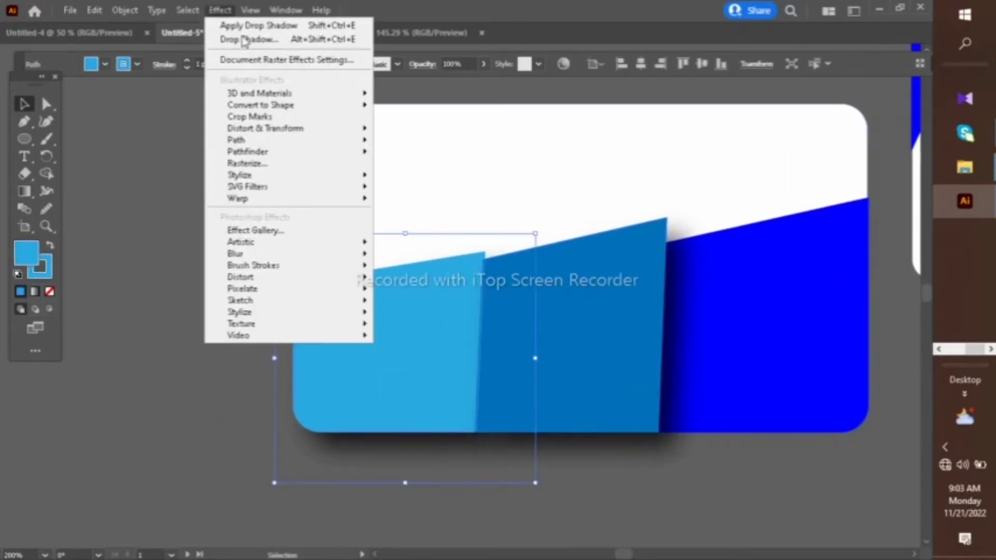
left_click(415, 176)
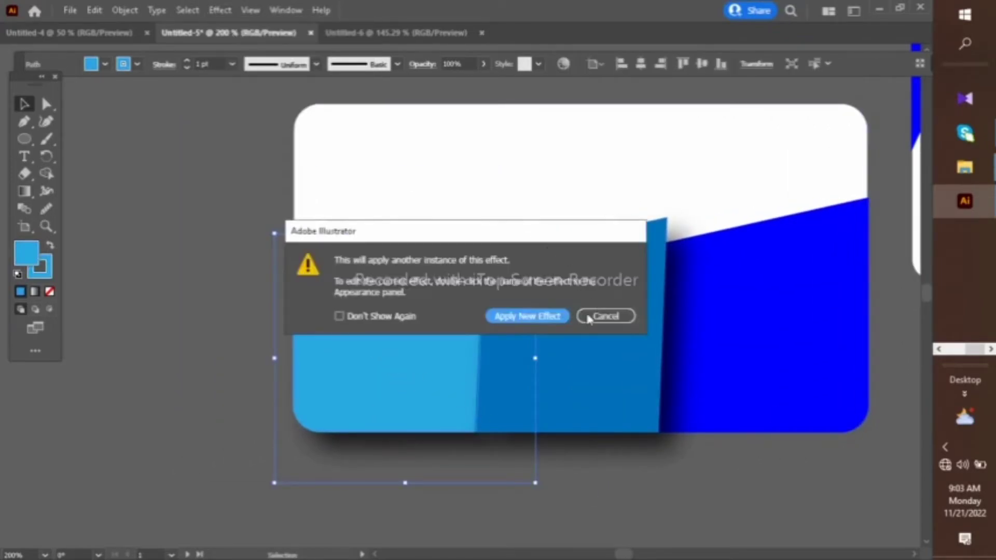
left_click(534, 317)
left_click(827, 310)
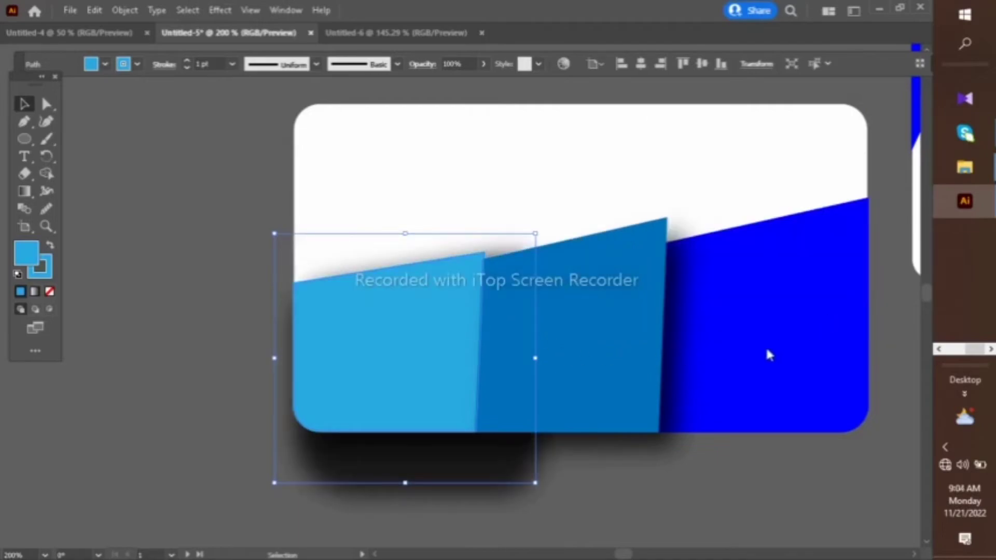
left_click(211, 318)
left_click(445, 378)
left_click(198, 374)
scroll(813, 458, "right", 5)
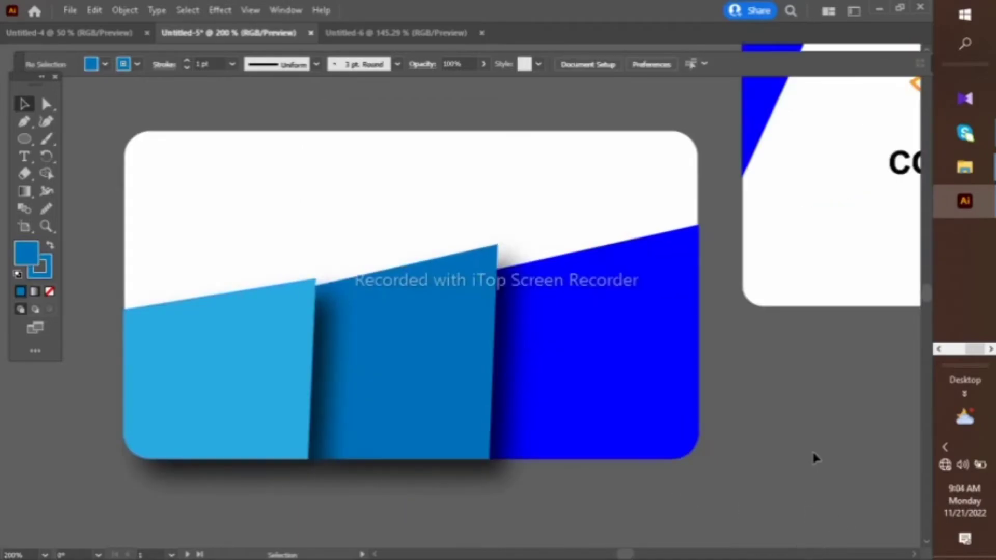
scroll(557, 415, "right", 8)
Copy COMPANY NAME onto the blue-block card, bring it to front, and centre it at the top
mouse_move(707, 183)
left_mouse_down()
mouse_move(280, 142)
mouse_move(280, 112)
left_mouse_up()
scroll(622, 338, "left", 8)
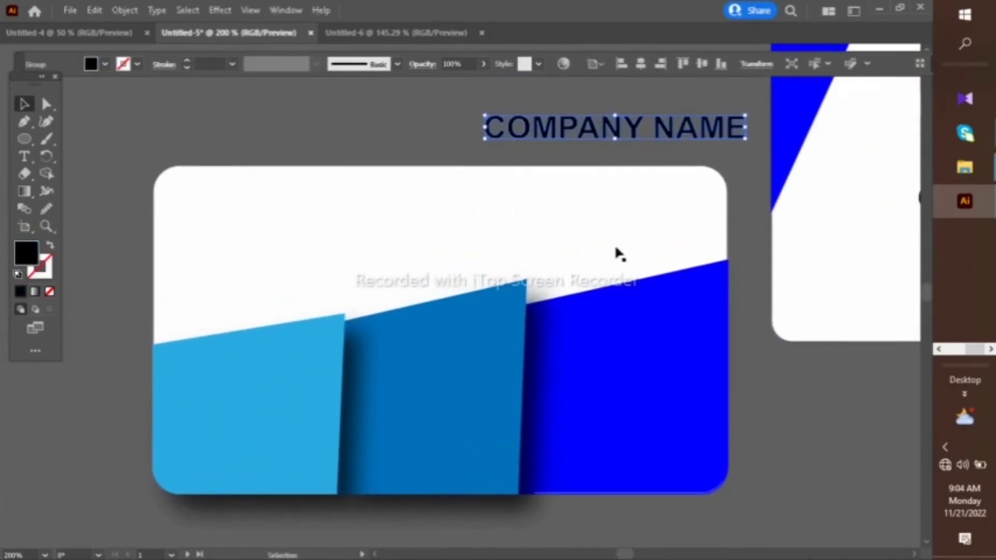
left_click(621, 248)
left_click_drag(550, 125, 415, 125)
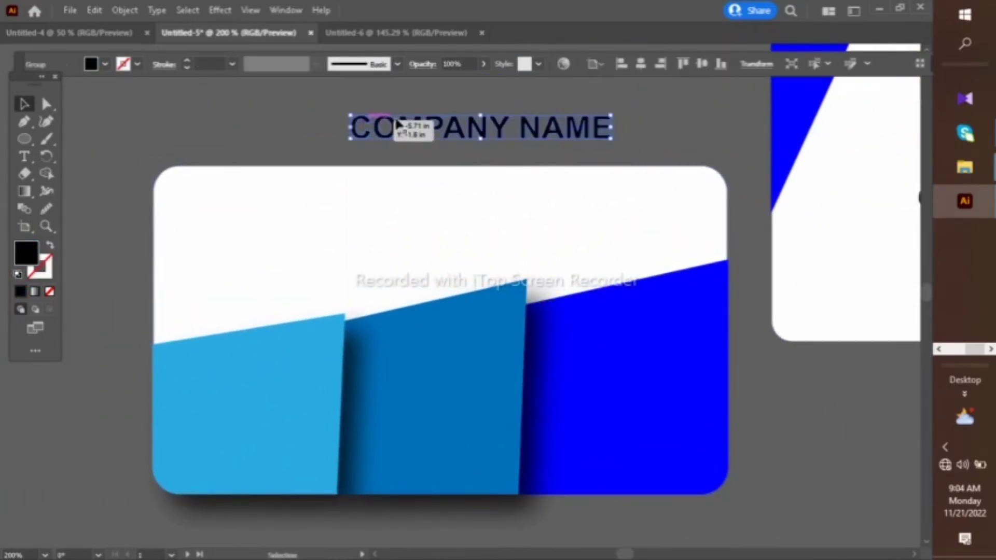
right_click(415, 119)
mouse_move(306, 285)
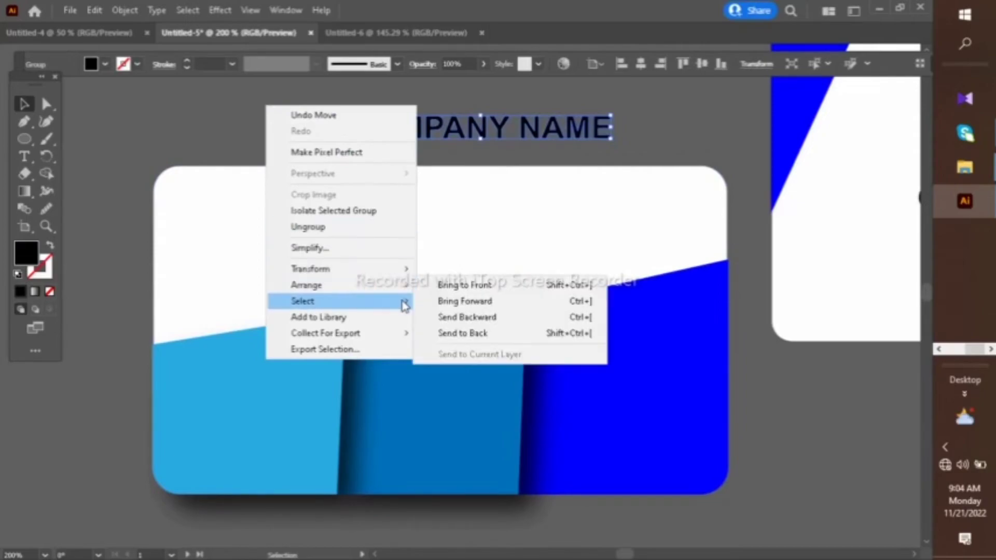
left_click(451, 289)
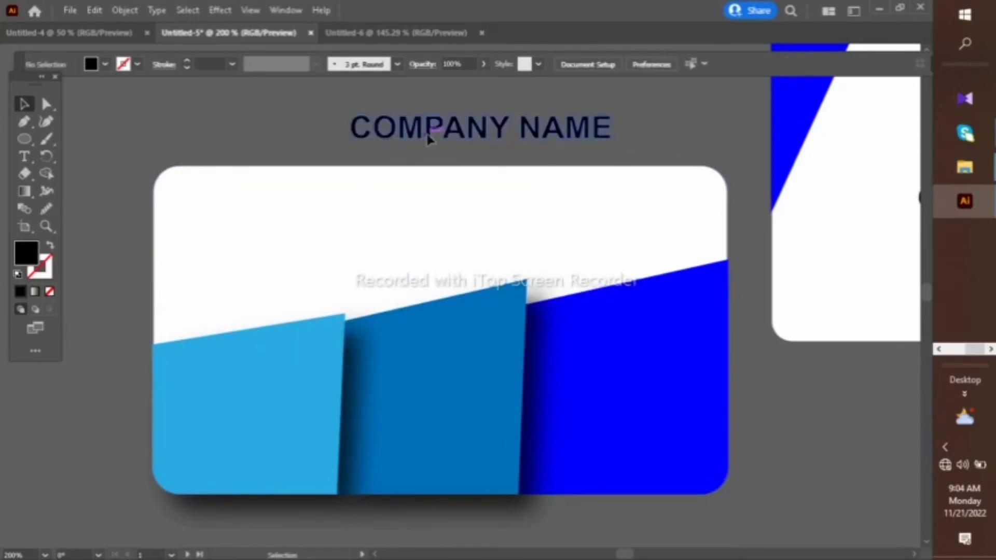
left_click_drag(430, 138, 384, 238)
Fine-tune COMPANY NAME's position and copy PERSONAL NAME across
left_click(309, 121)
scroll(376, 275, "down", 1)
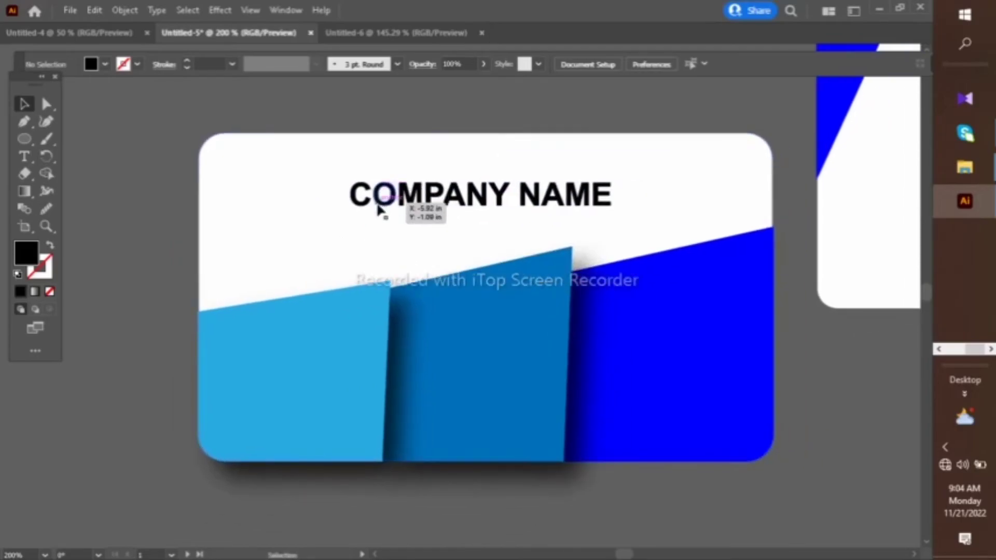
left_click_drag(384, 205, 370, 205)
left_click_drag(373, 276, 326, 235)
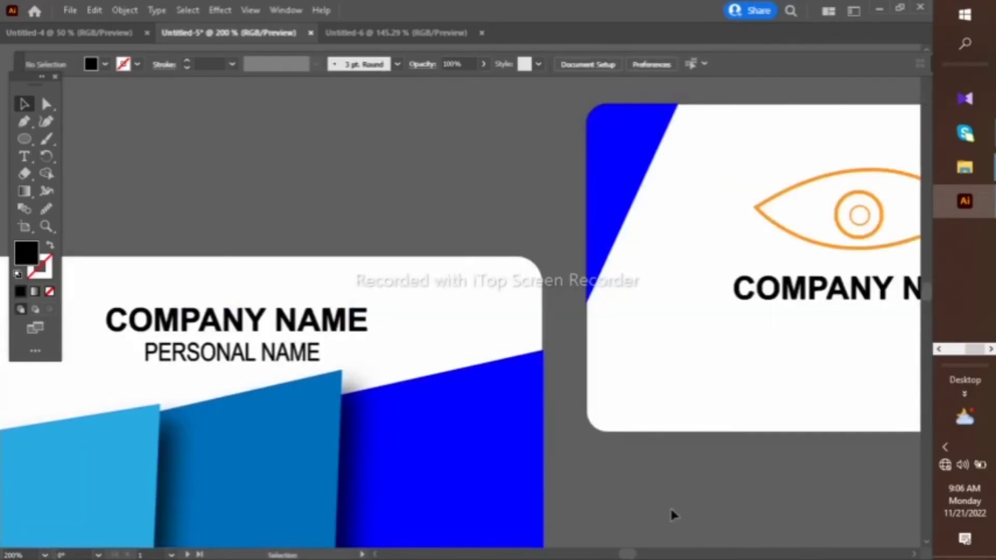
left_click_drag(282, 367, 812, 360)
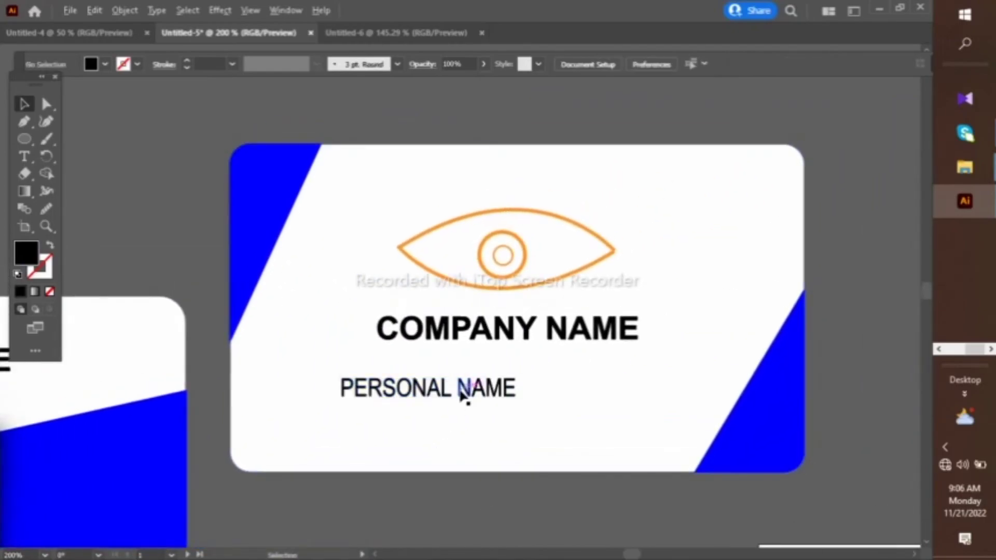
Place PERSONAL NAME under the eye card's title and a location pin on the light-blue block
mouse_move(462, 400)
left_mouse_down()
mouse_move(535, 374)
mouse_move(524, 372)
left_mouse_up()
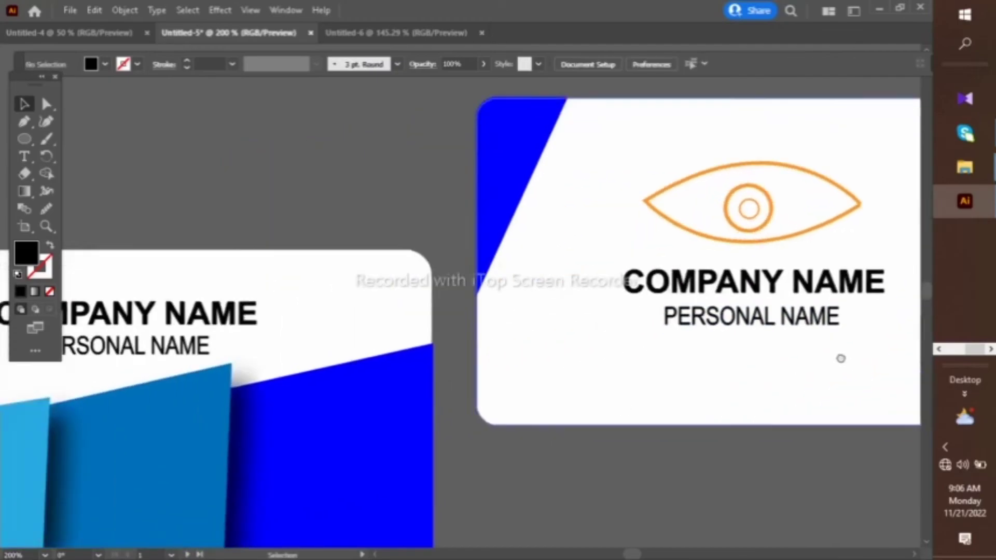
left_click_drag(841, 358, 516, 391)
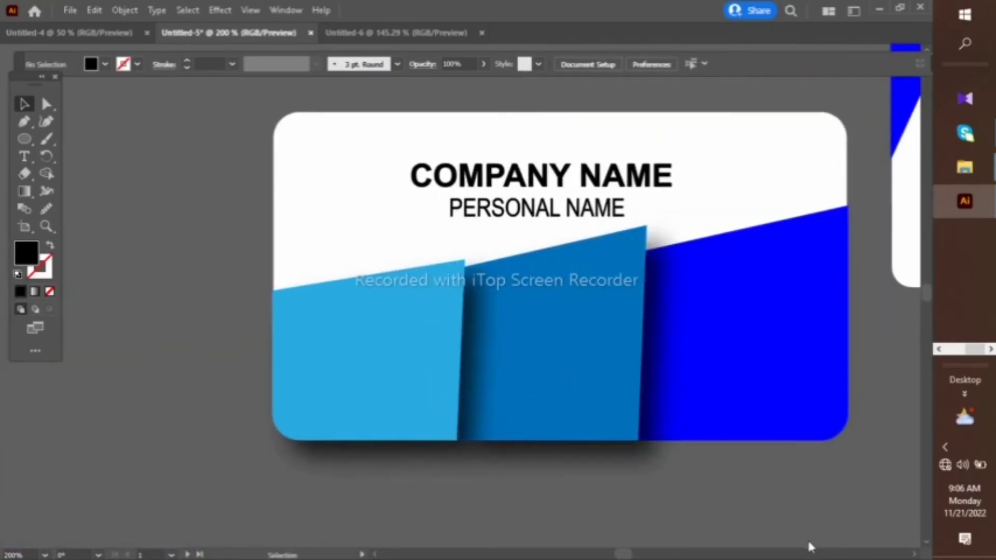
mouse_move(320, 298)
left_mouse_down()
mouse_move(345, 291)
mouse_move(347, 273)
left_mouse_up()
left_click(510, 518)
left_click(198, 331)
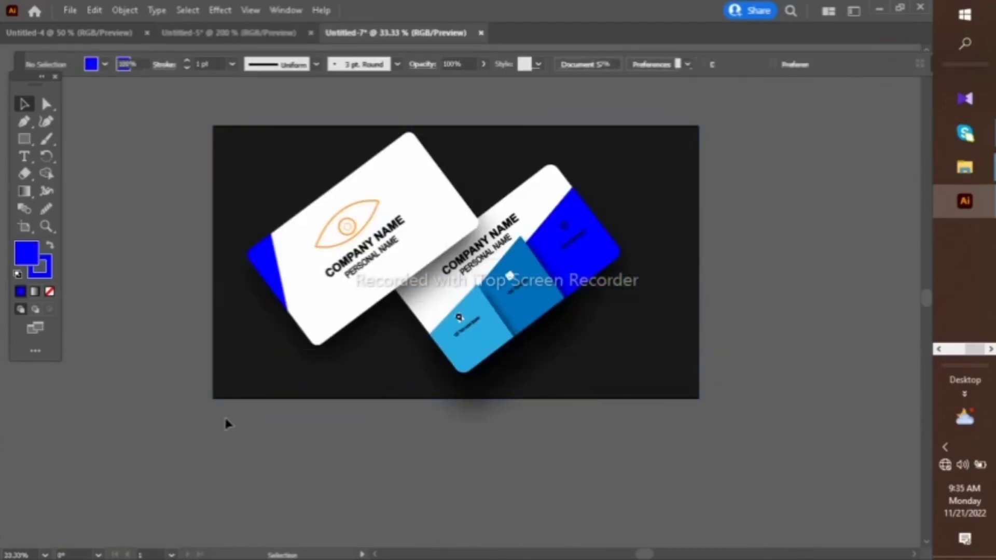
Select all the mockup artwork, group it, and zoom in on the two cards
left_click_drag(225, 424, 744, 275)
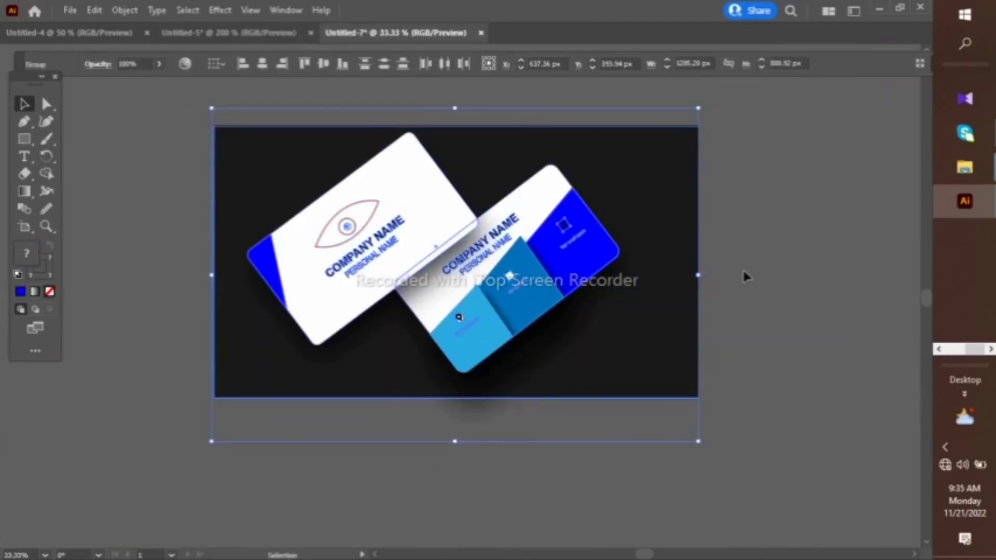
left_click(762, 300)
key("ctrl+a")
right_click(731, 278)
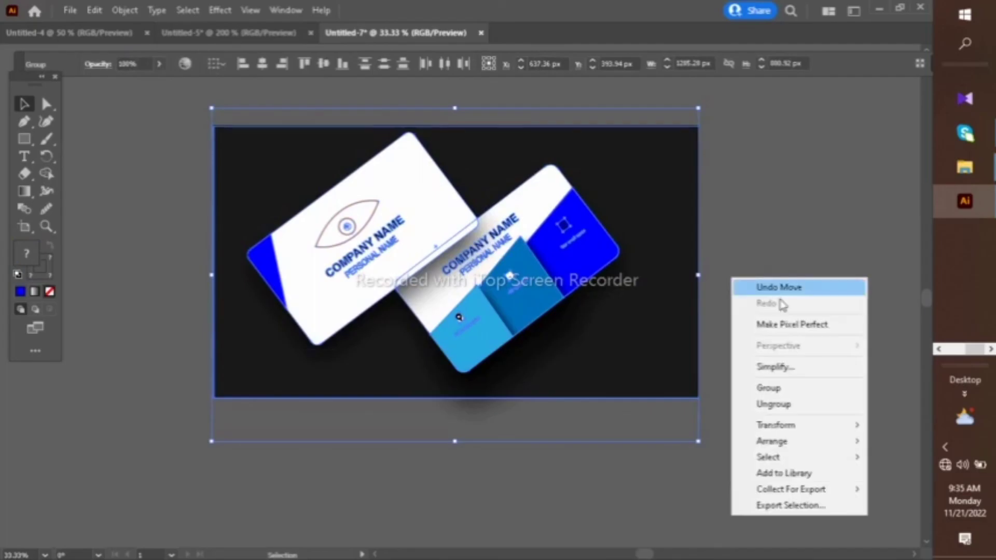
left_click(793, 390)
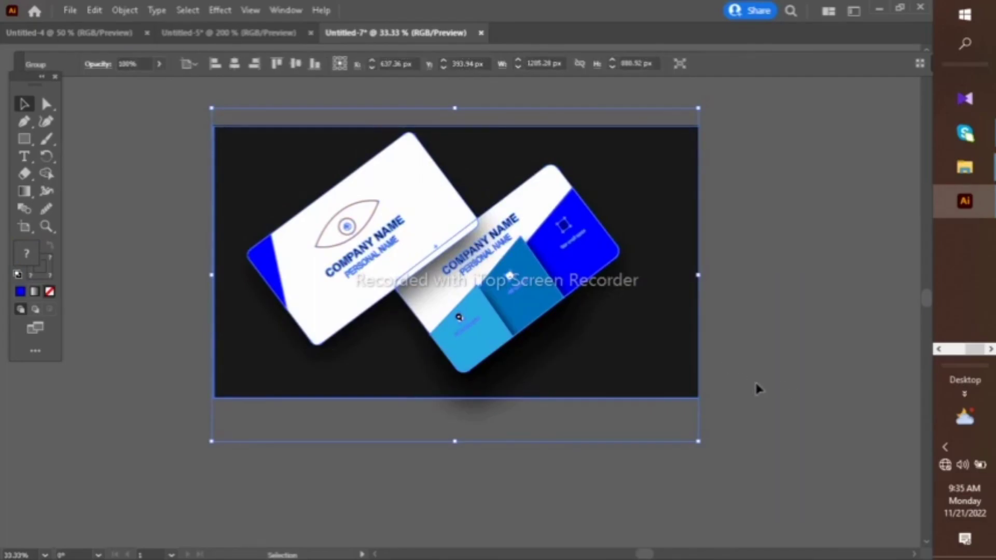
left_click(805, 550)
key("z")
left_click(440, 284)
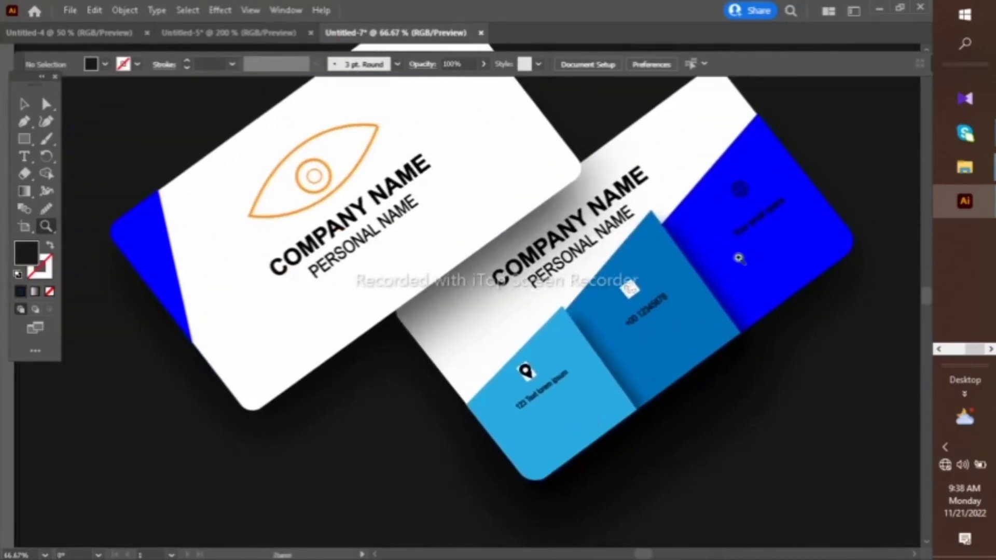